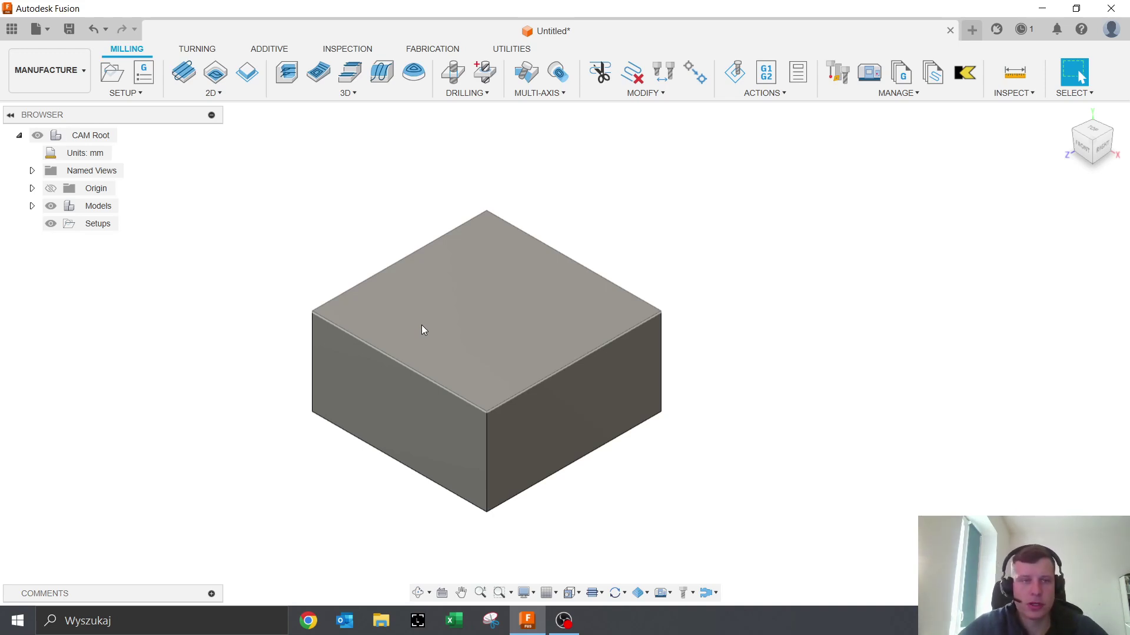
- Create a new milling setup with its Z axis set by the box's top face
click(109, 80)
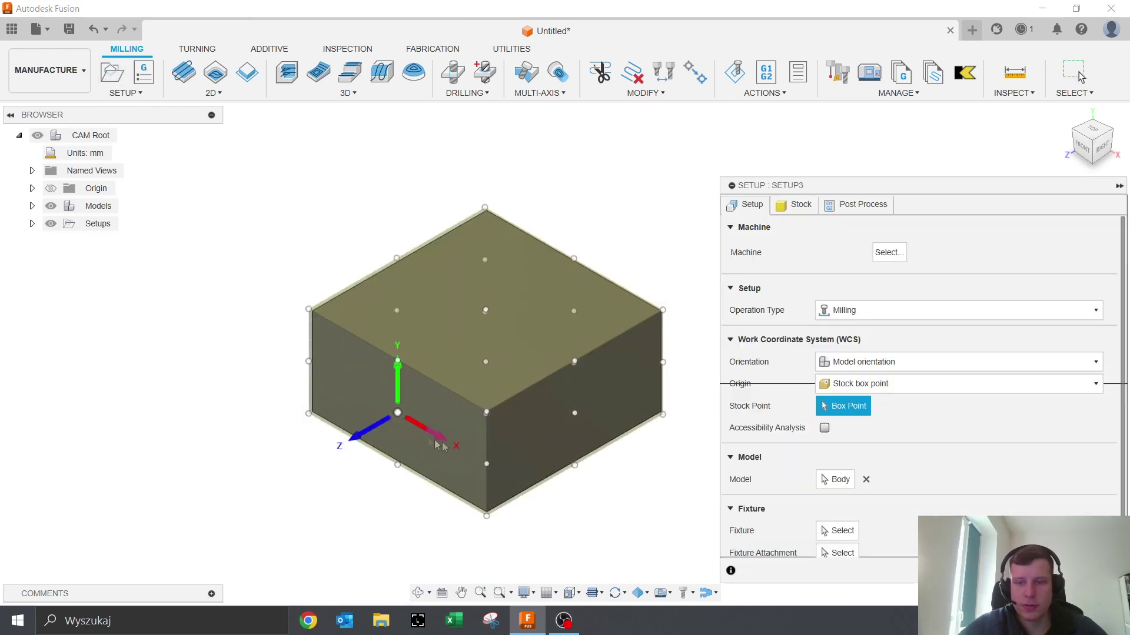
click(386, 427)
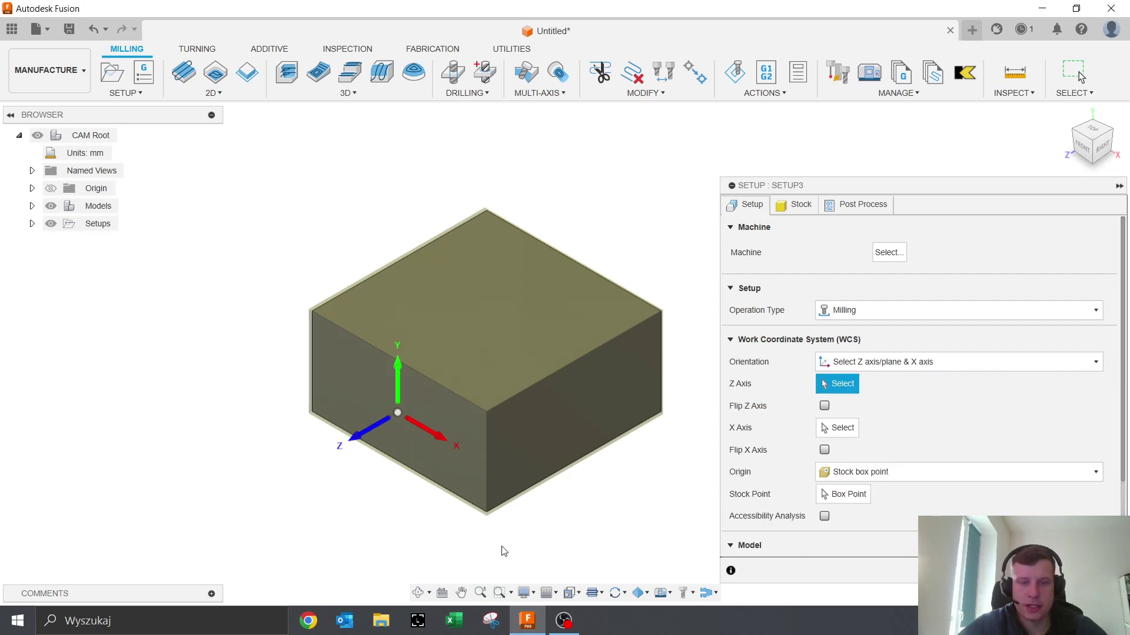
click(489, 324)
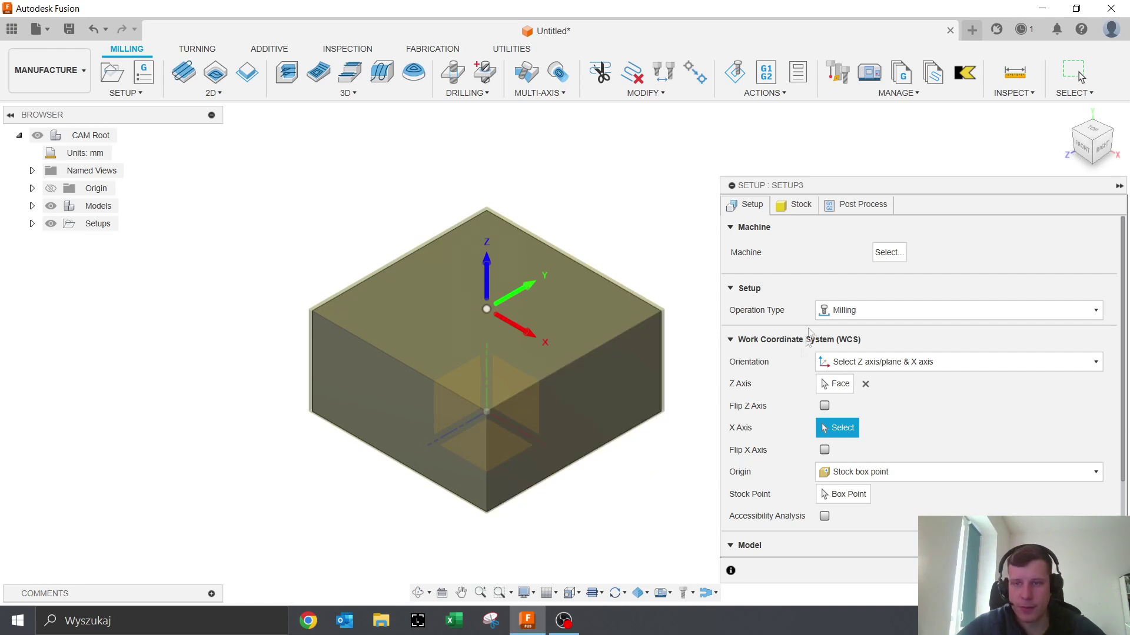
click(810, 201)
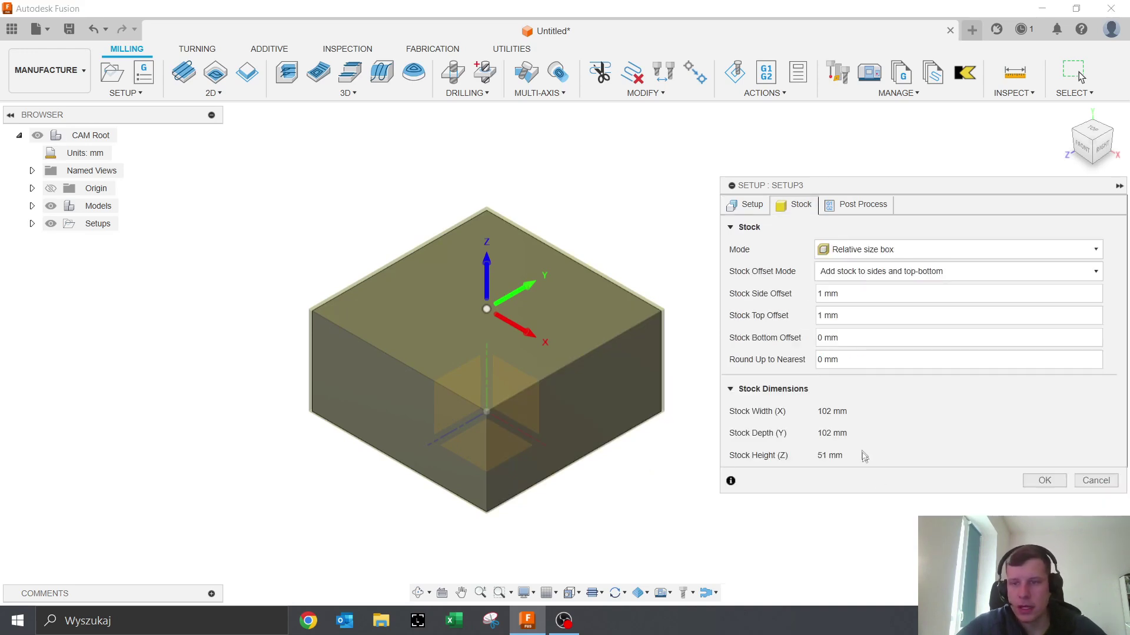
- Set the stock side offset to 0 so the stock is 100 × 100 mm
click(824, 293)
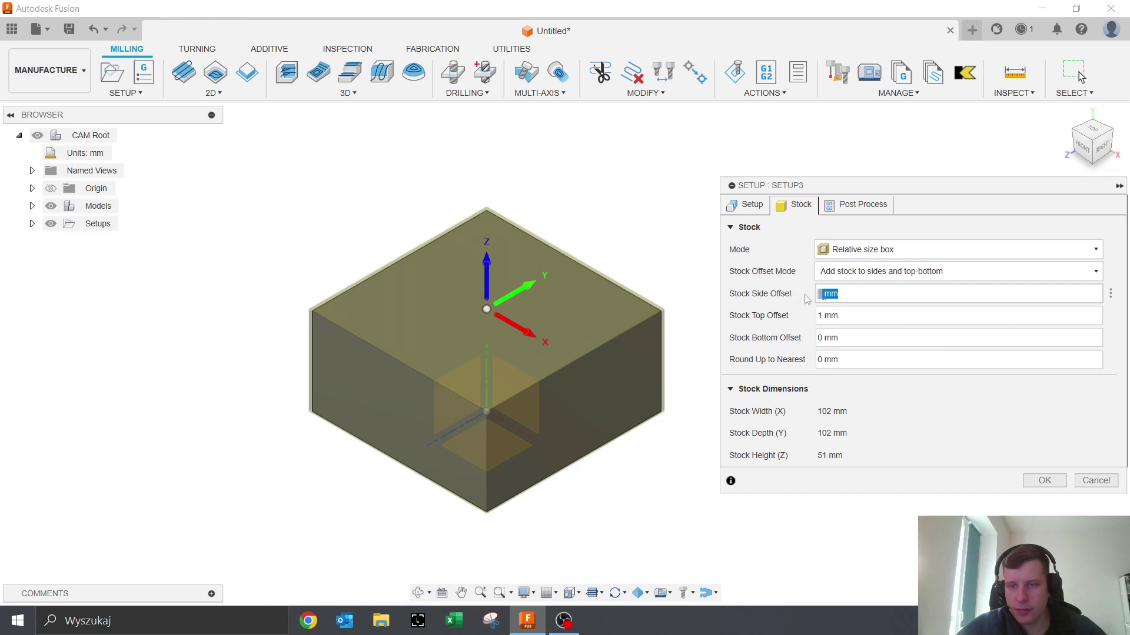
text(0)
key(Tab)
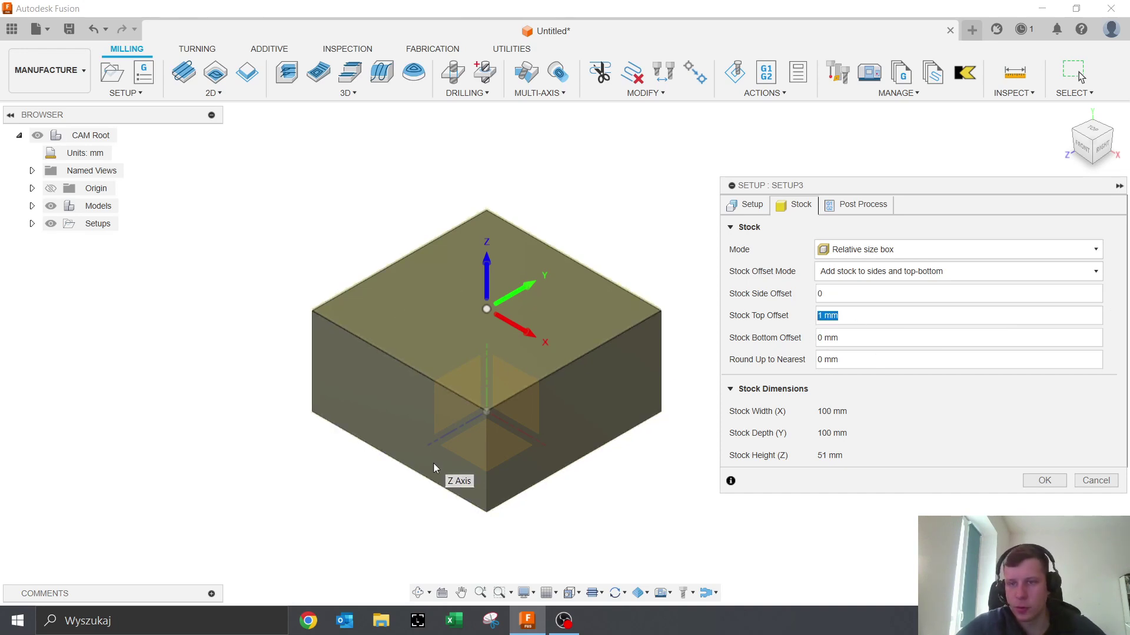
click(860, 209)
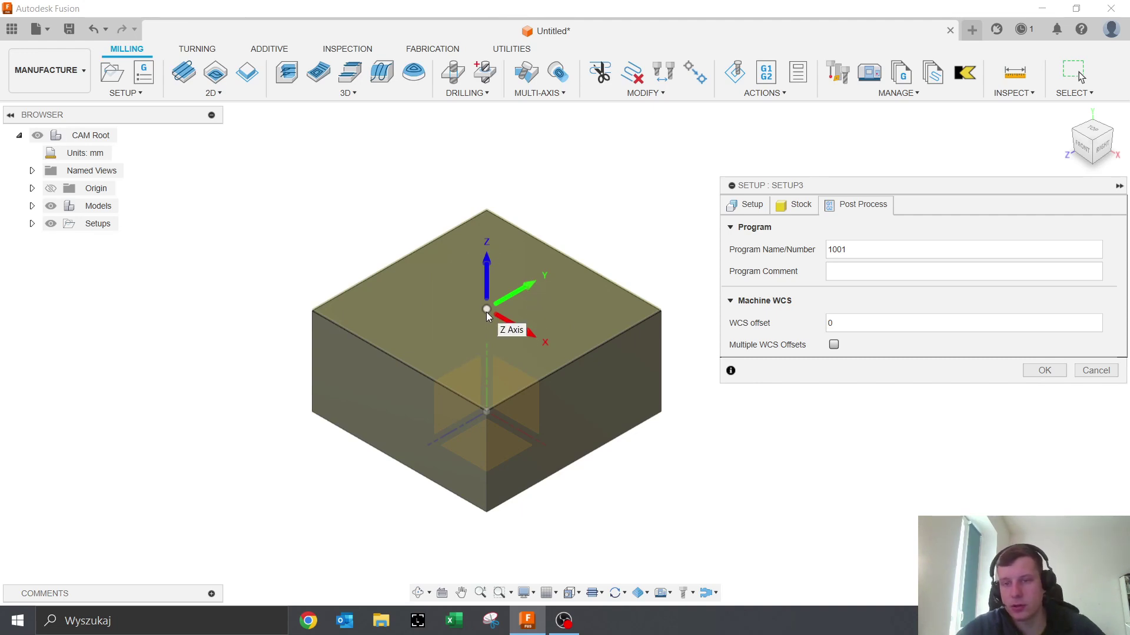
- Set the WCS offset to 1 and confirm Setup3
double_click(862, 324)
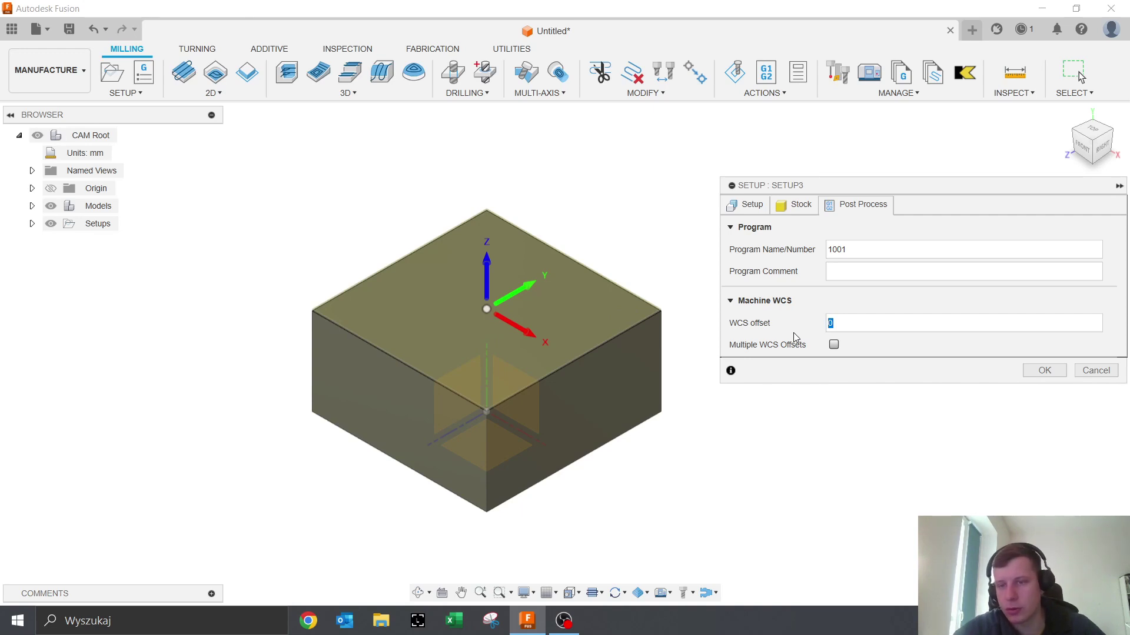
text(1)
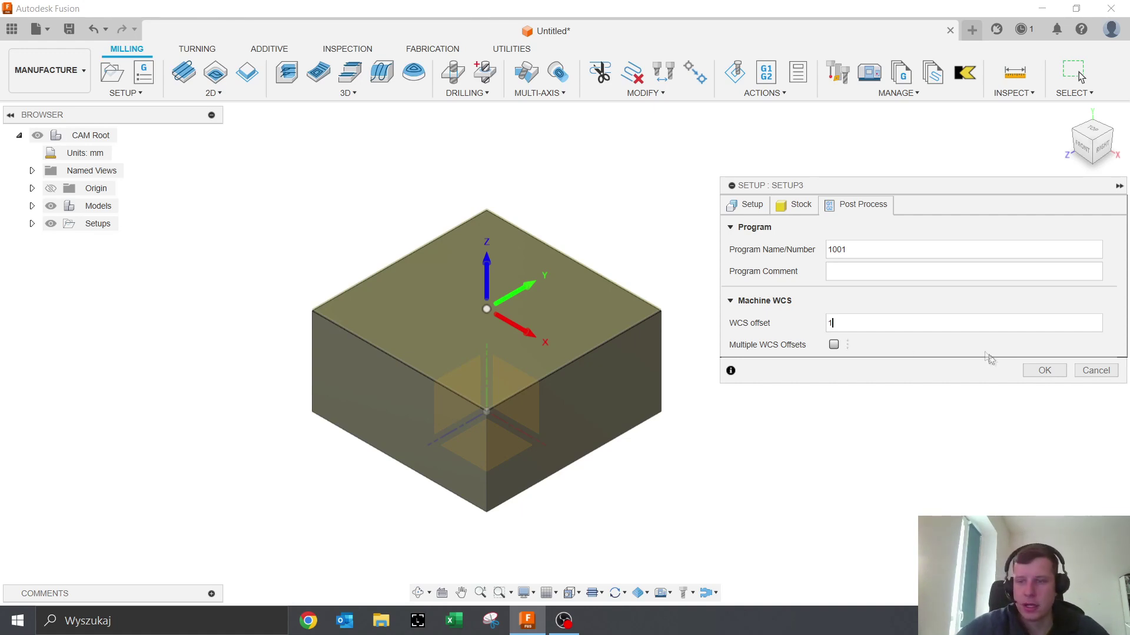
click(1044, 370)
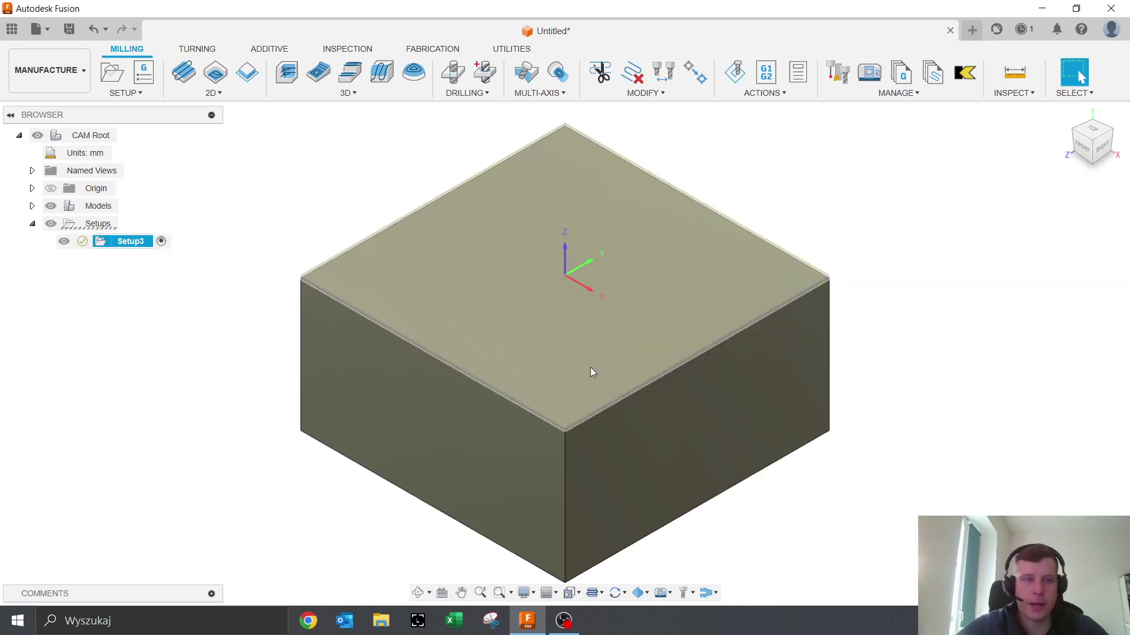
- Create a Face1 facing operation using the 50mm Face Mill from the Fusion Library
click(183, 72)
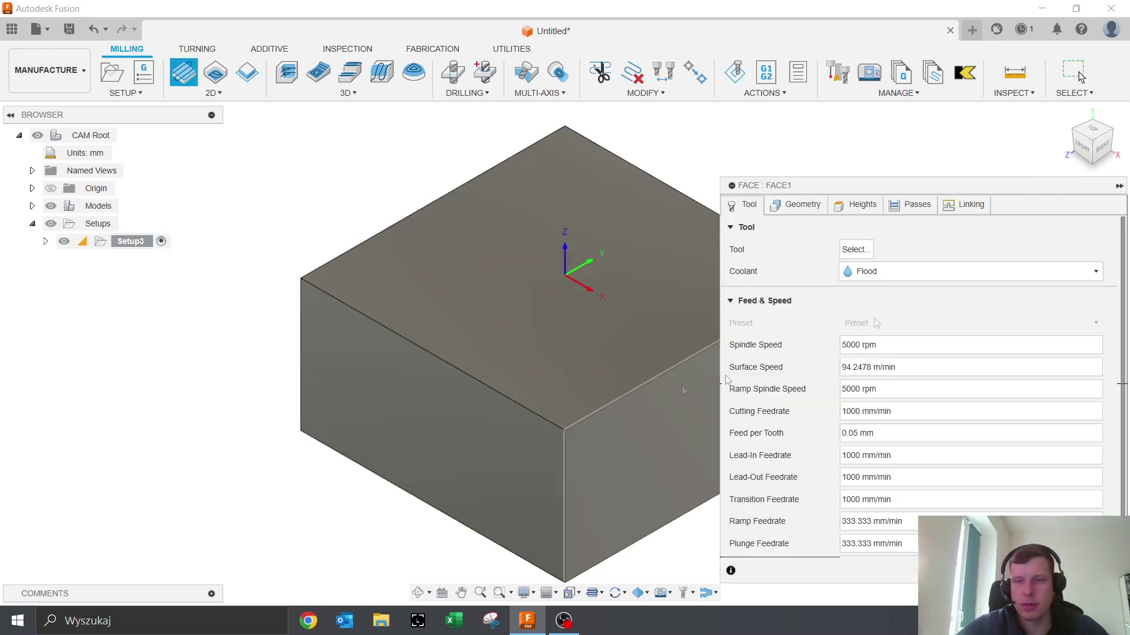
click(845, 250)
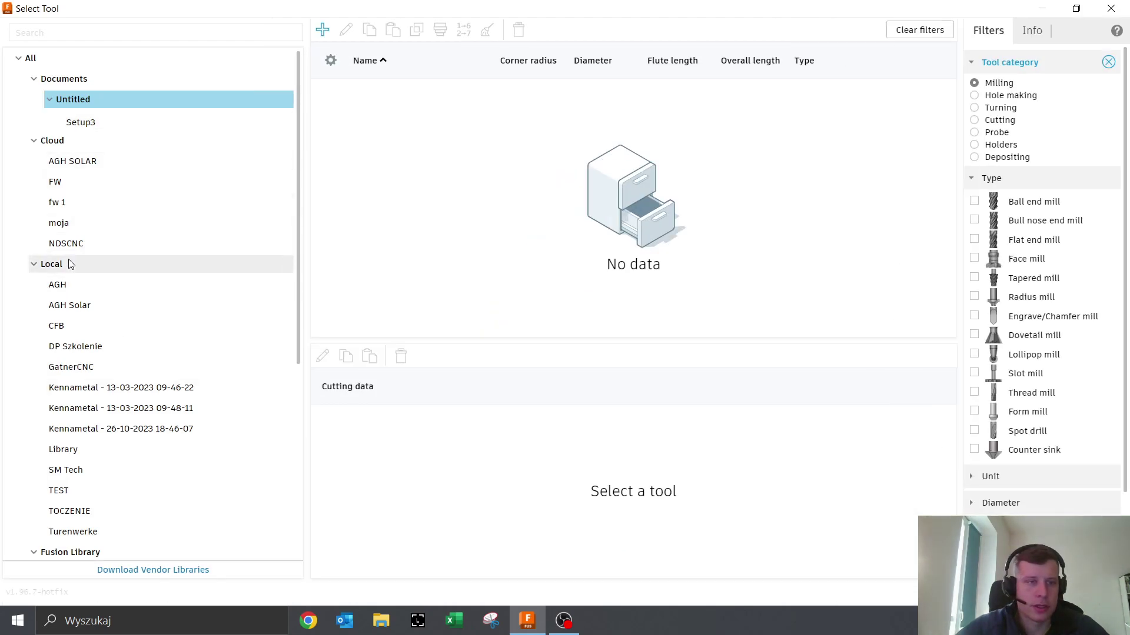
click(71, 553)
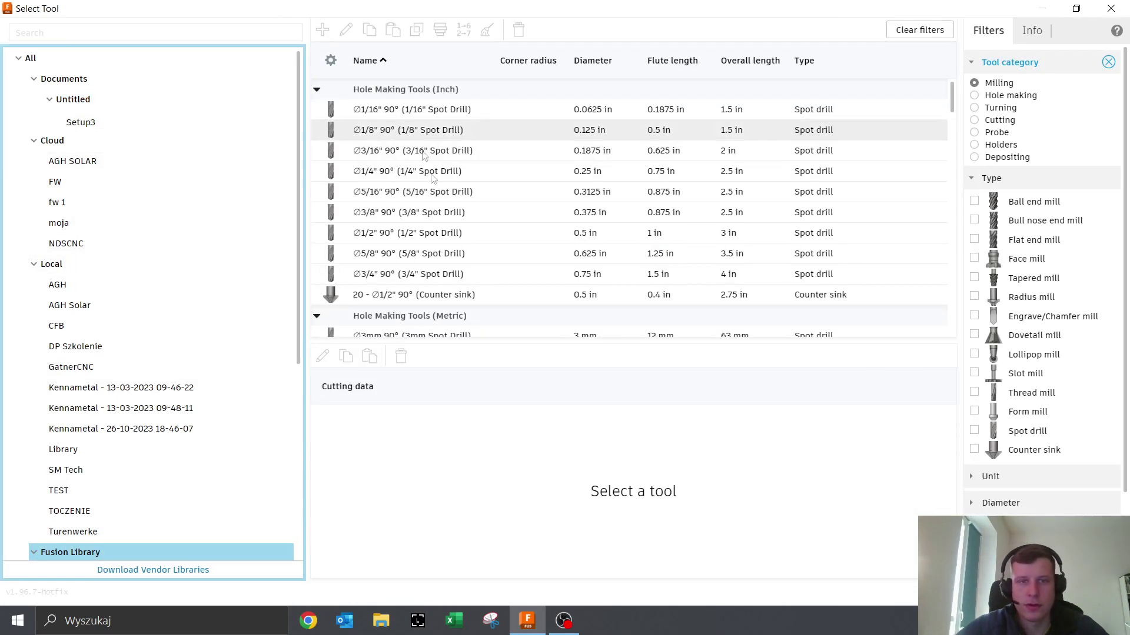
click(976, 259)
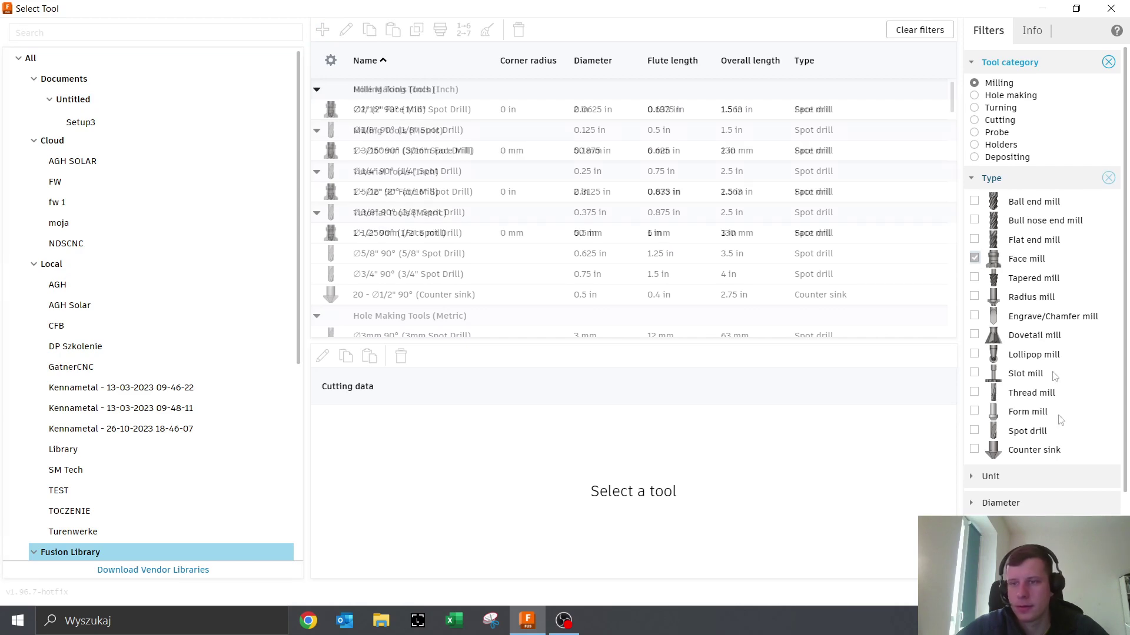
double_click(418, 153)
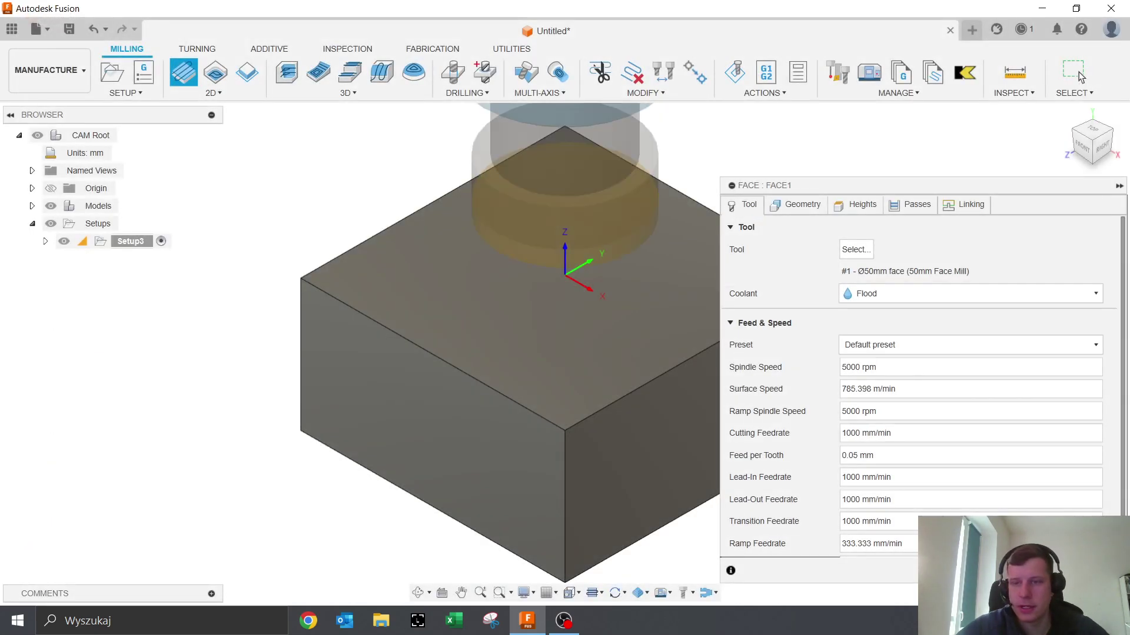
click(1053, 571)
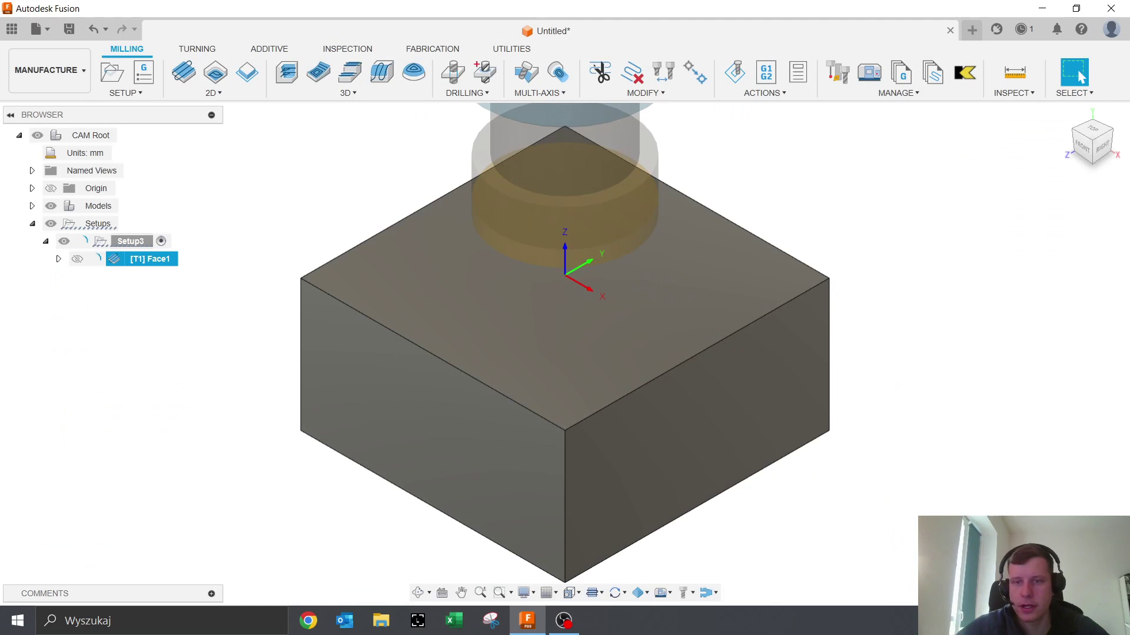
scroll(624, 477, down, 2)
scroll(577, 451, down, 5)
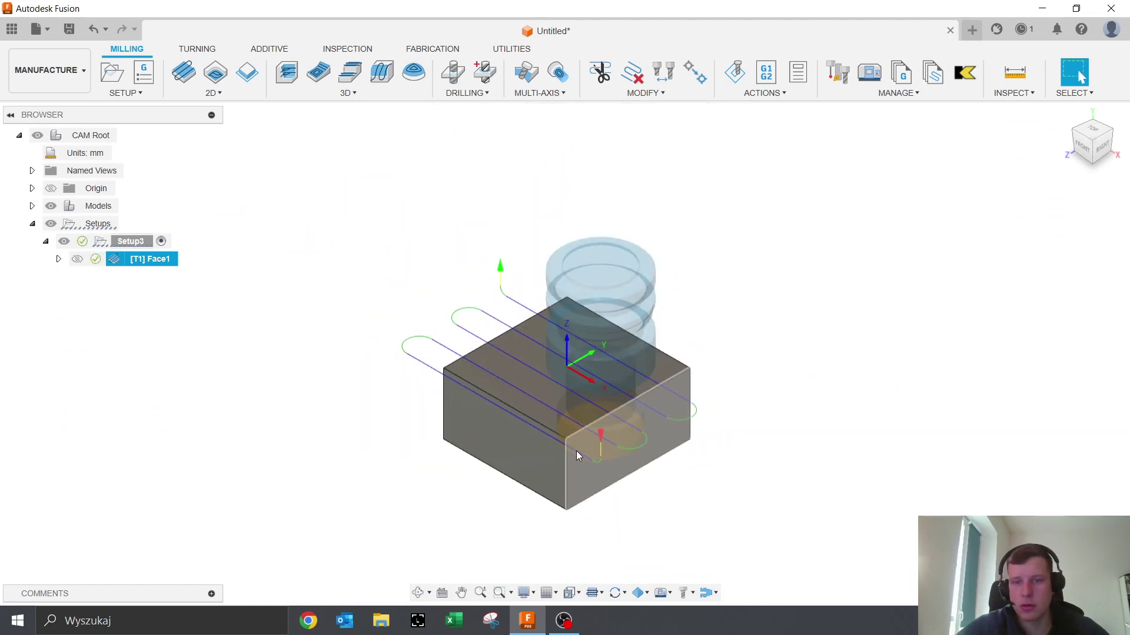
right_click(151, 265)
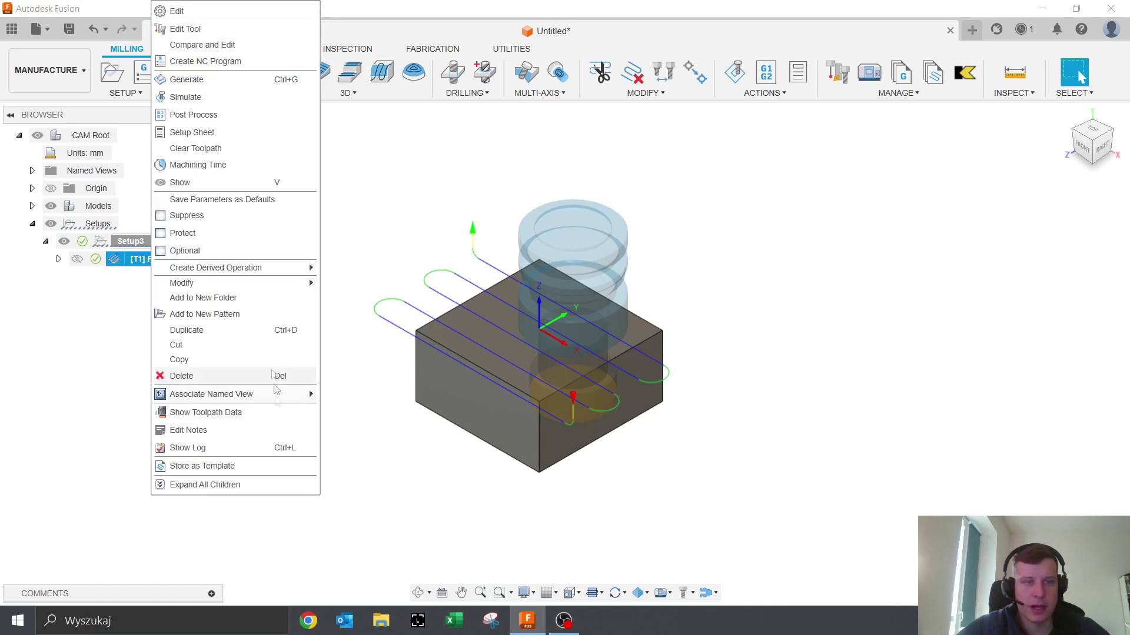
- Post Face1 with the FANUC post as program number 4001
click(241, 108)
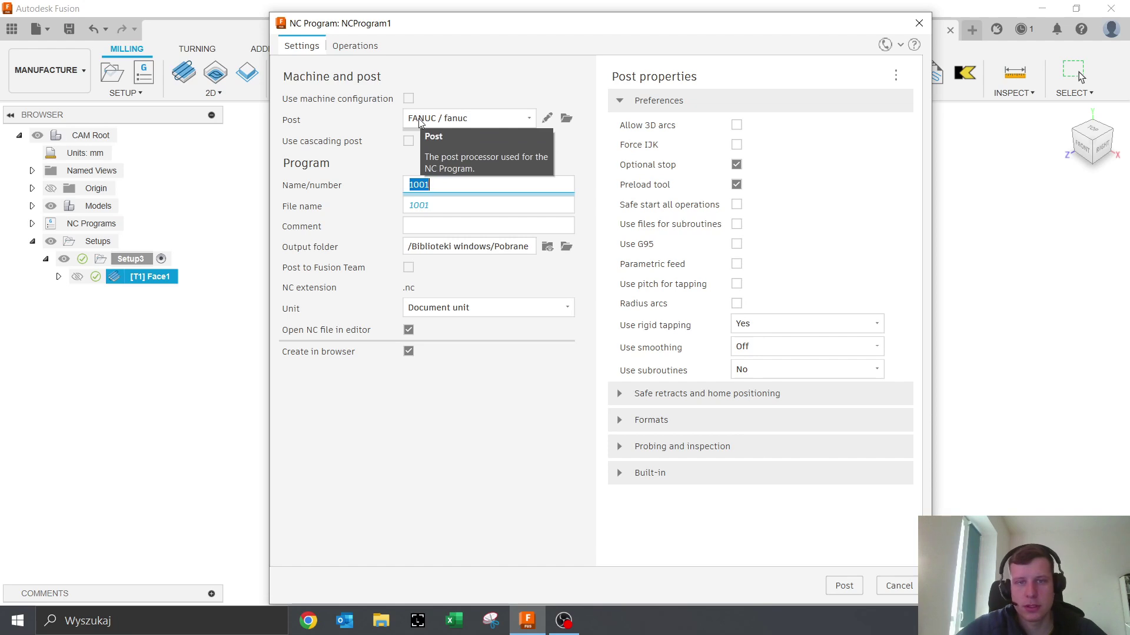
click(438, 187)
click(408, 187)
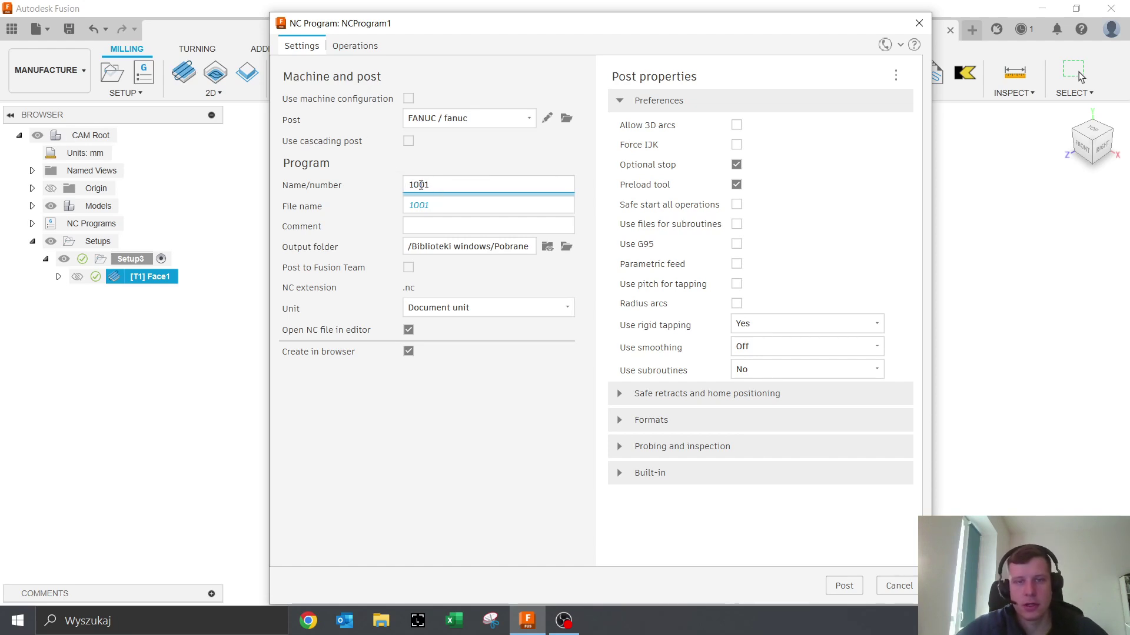
key(Delete)
text(4)
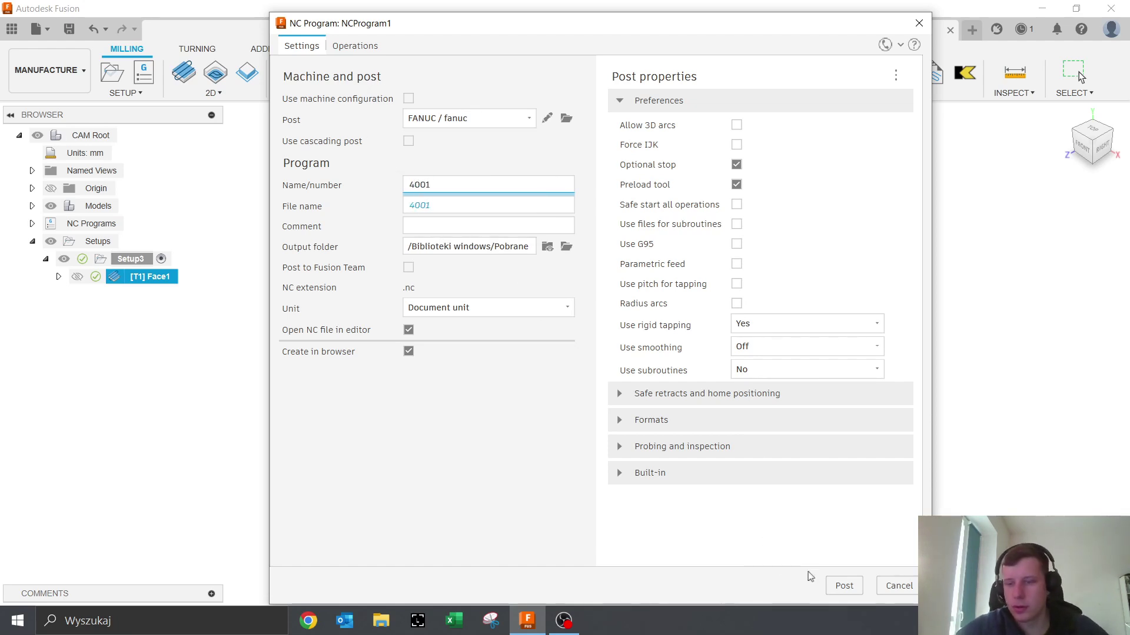
click(844, 586)
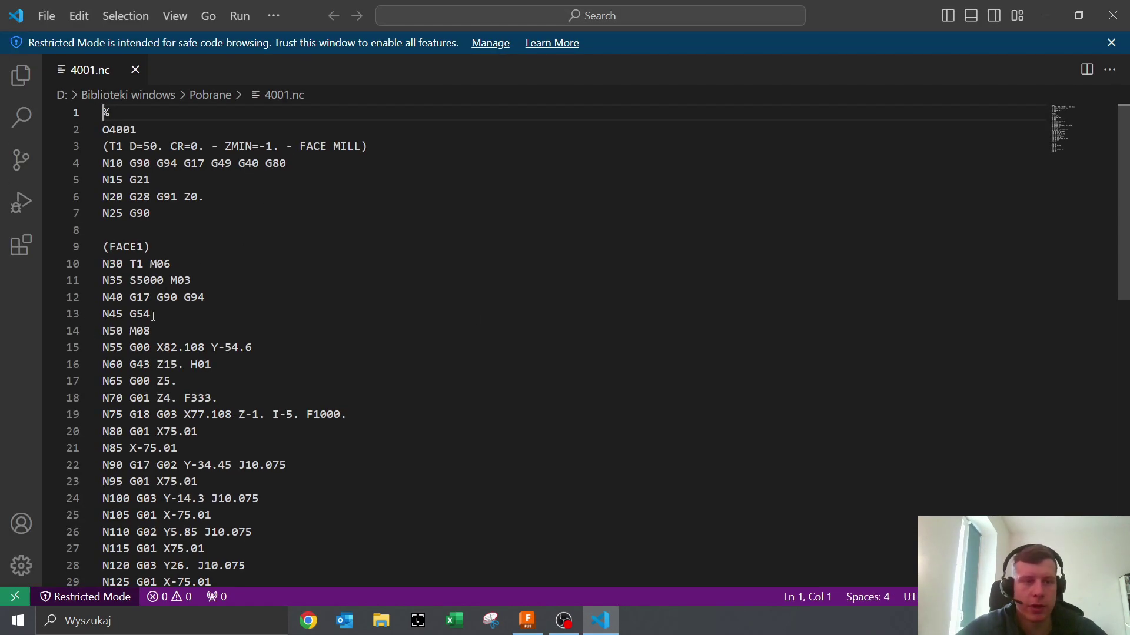
- Check that 4001.nc uses work offset G54 on line N45, then close the editor
drag(150, 314, 103, 314)
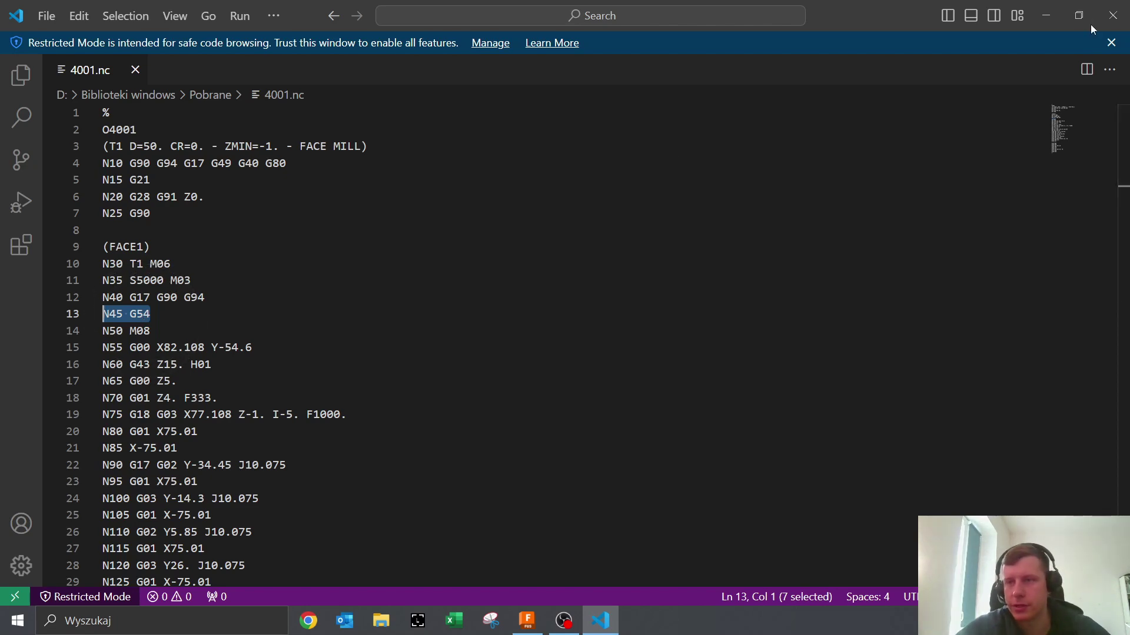
click(1109, 22)
- Change Setup3's WCS offset to 2
right_click(140, 259)
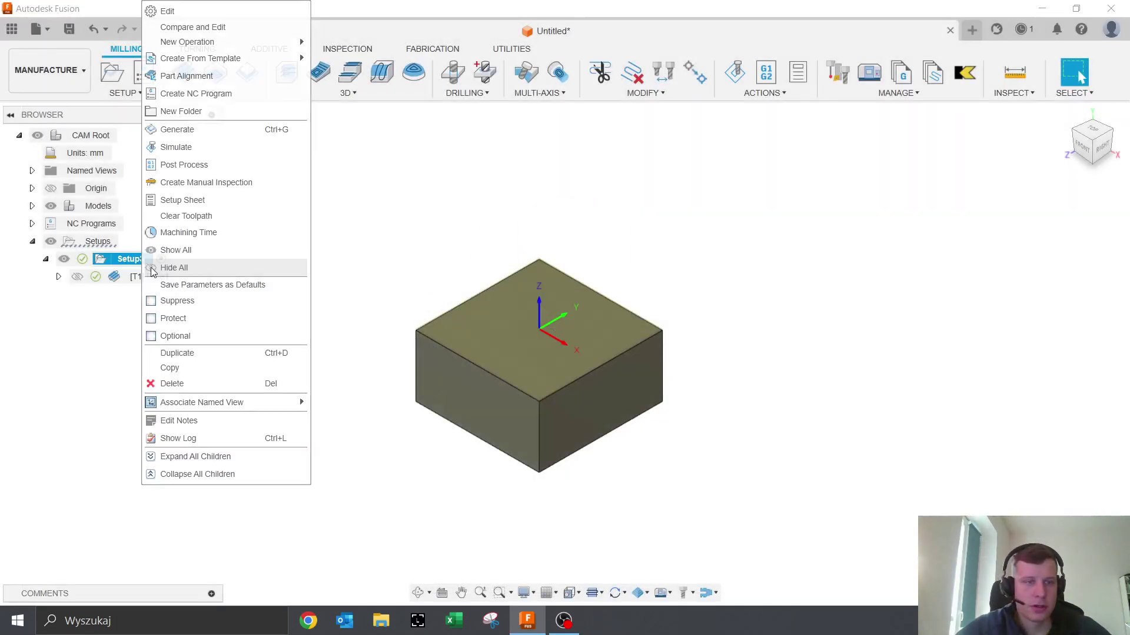
click(177, 12)
click(862, 205)
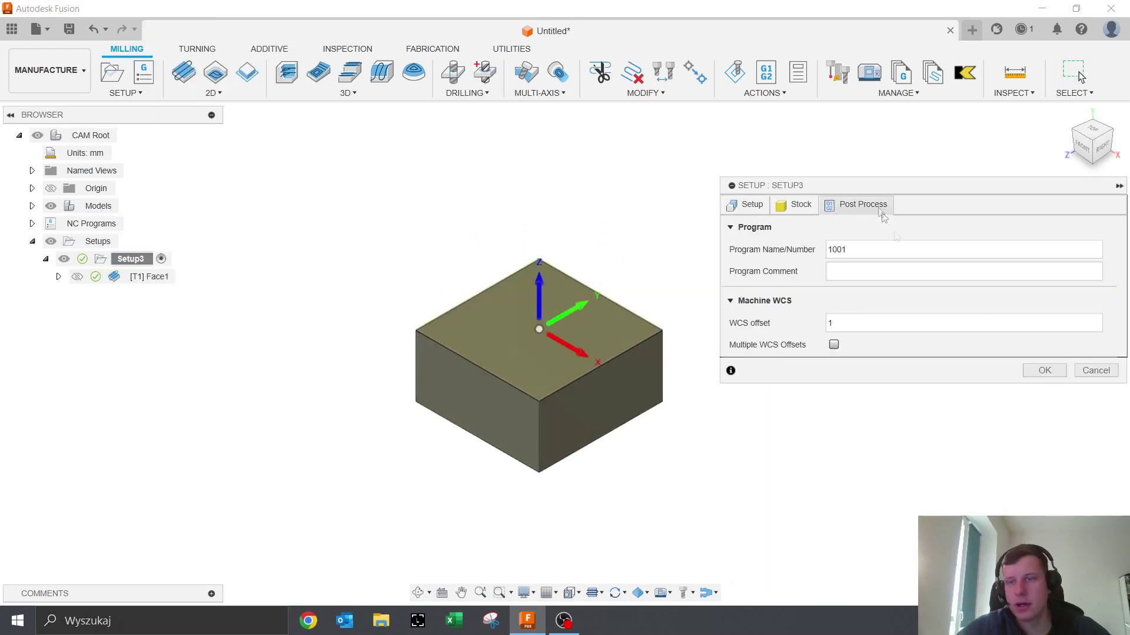
double_click(831, 322)
text(2)
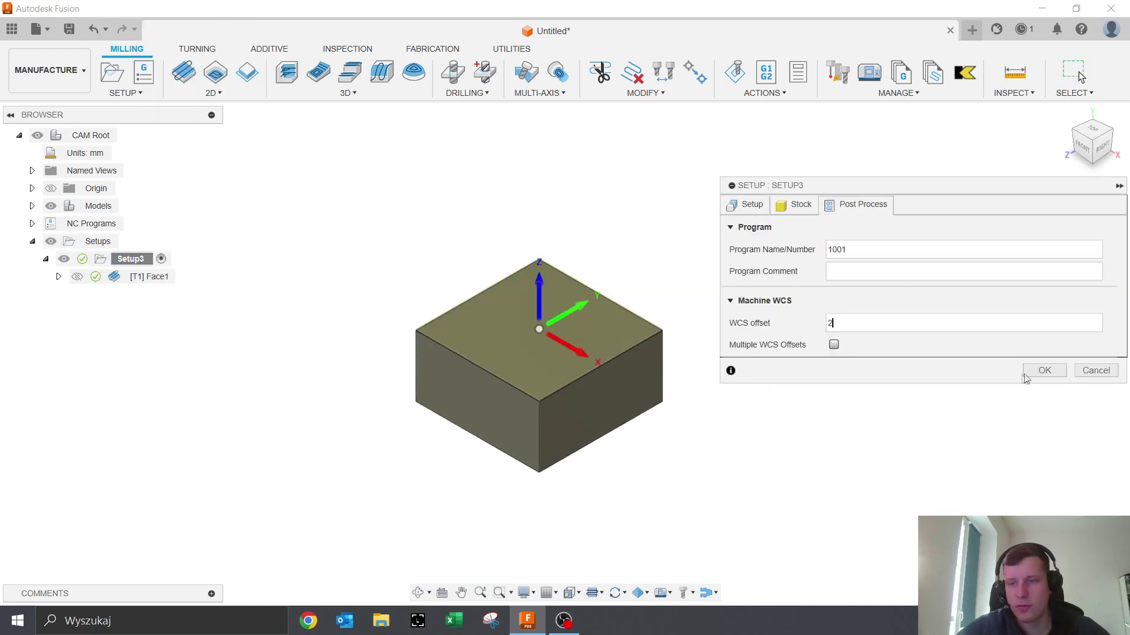
click(1042, 371)
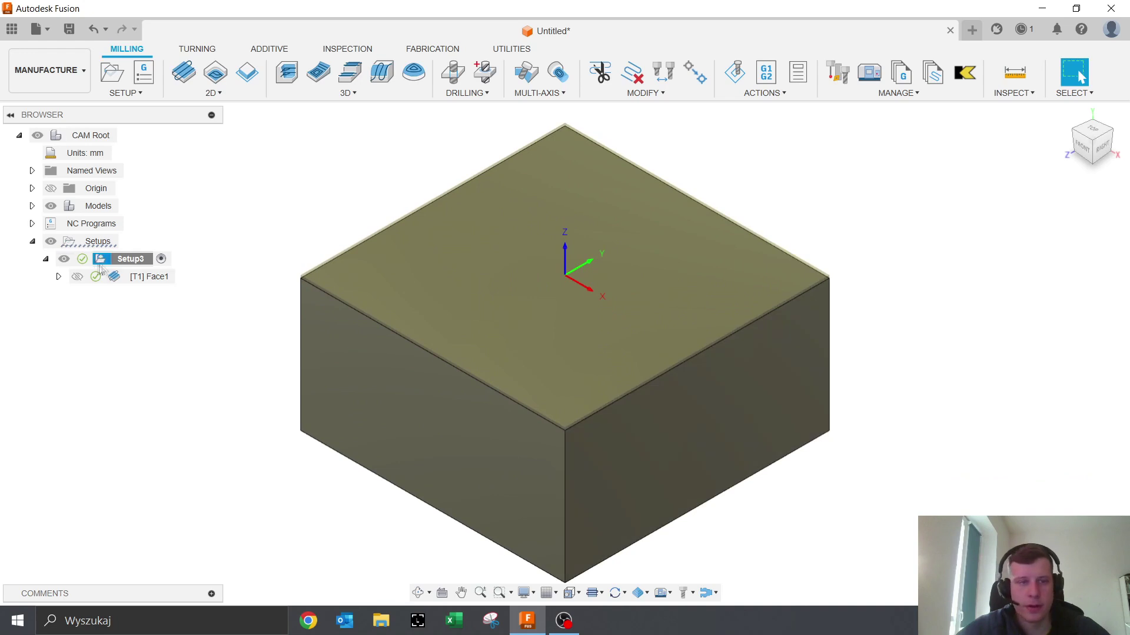
- Repost Face1 as program number 4001
right_click(169, 281)
click(206, 115)
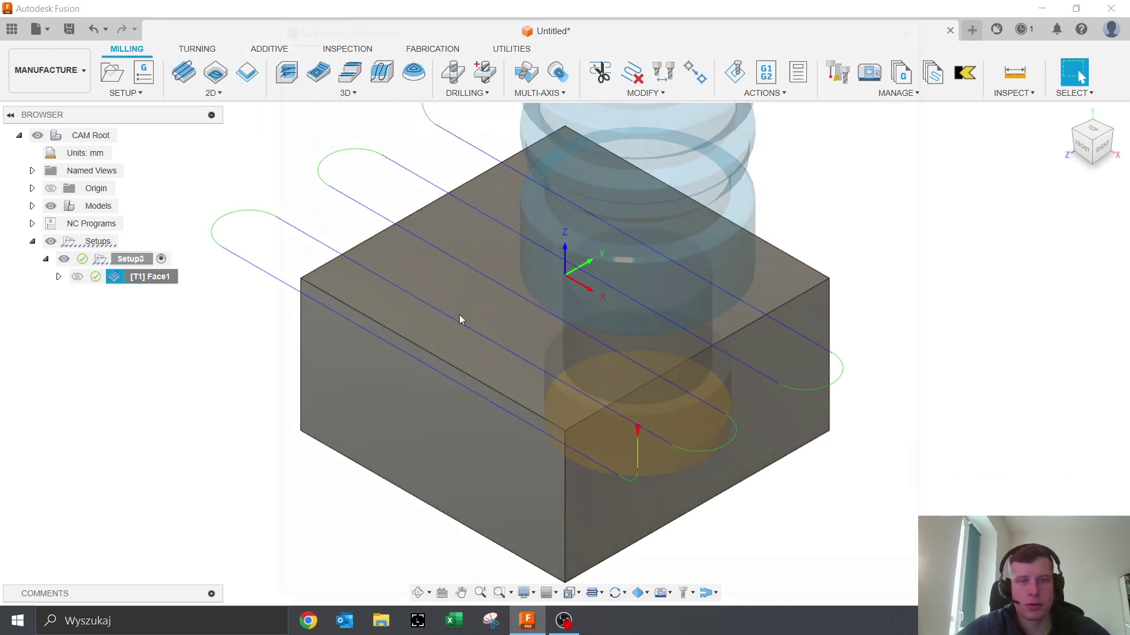
click(414, 184)
key(BackSpace)
text(4001)
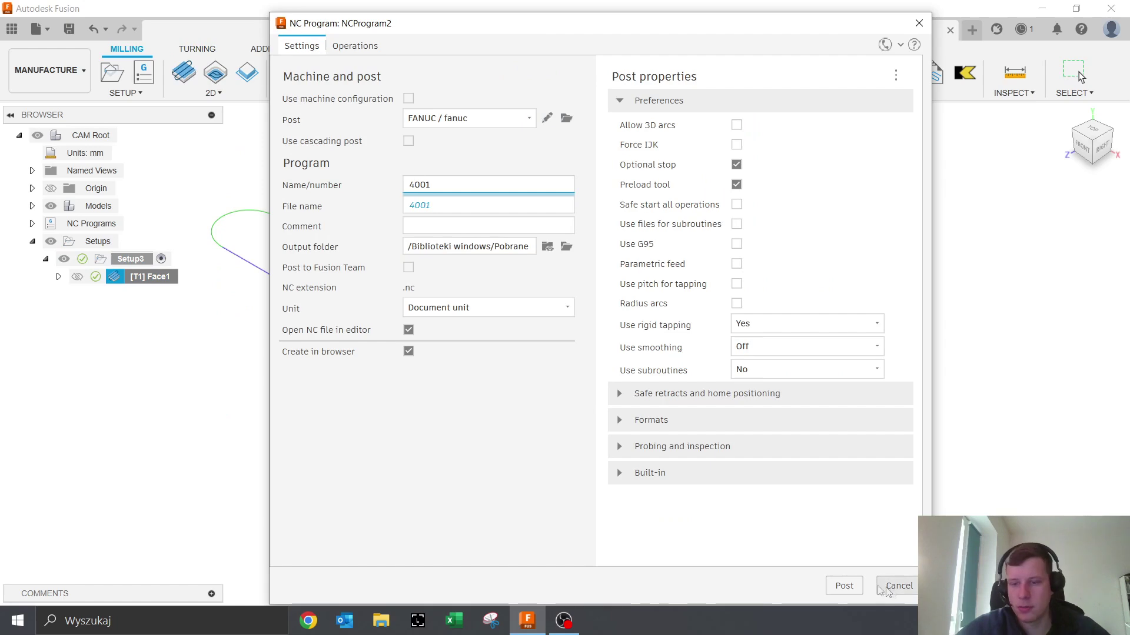
click(844, 586)
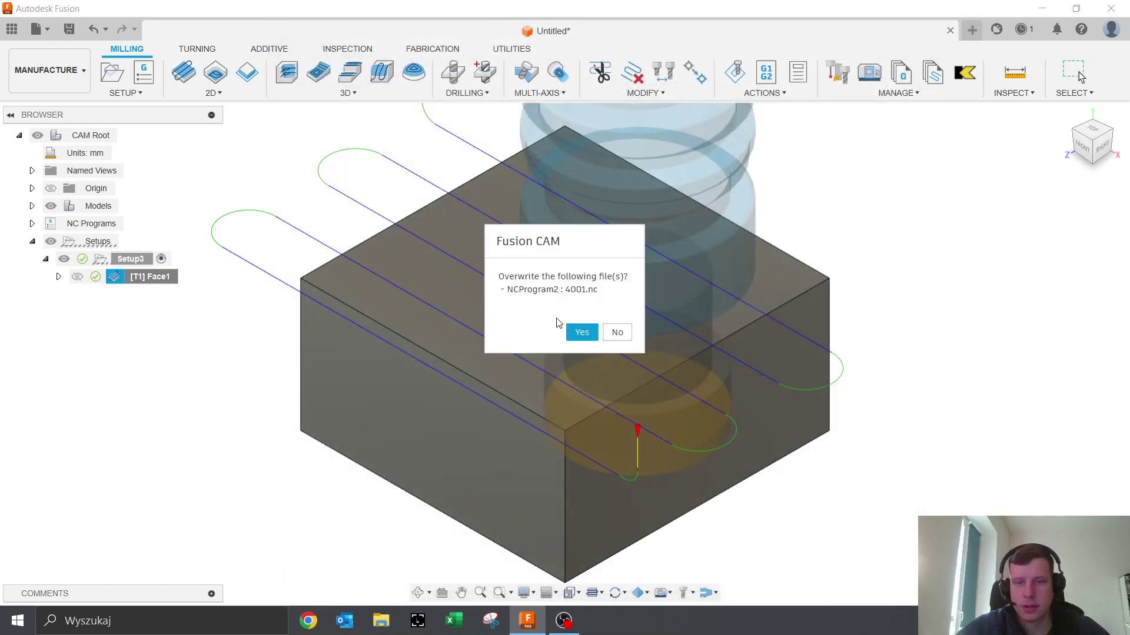
- Overwrite 4001.nc and verify line N45 now calls work offset G55
click(580, 333)
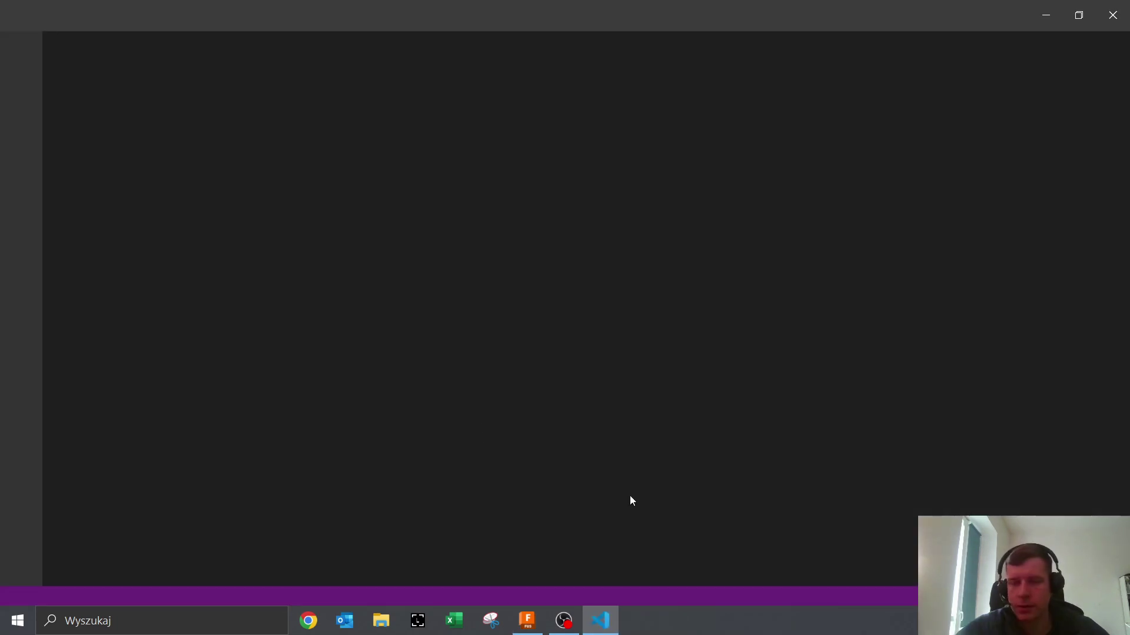
drag(150, 314, 103, 315)
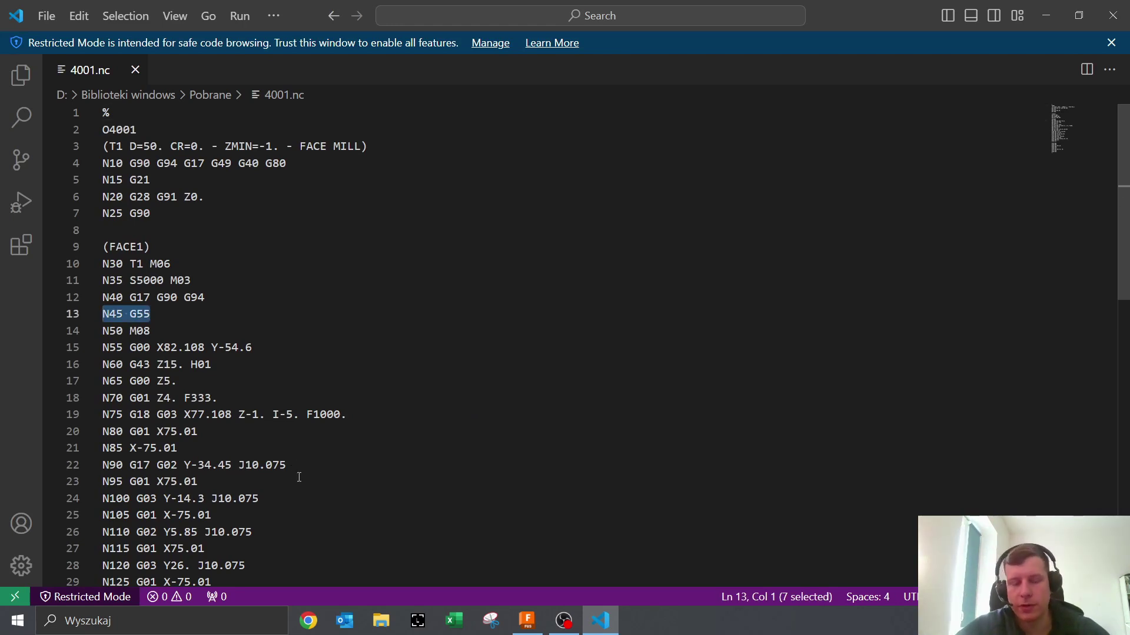
scroll(300, 412, down, 3)
scroll(399, 416, up, 3)
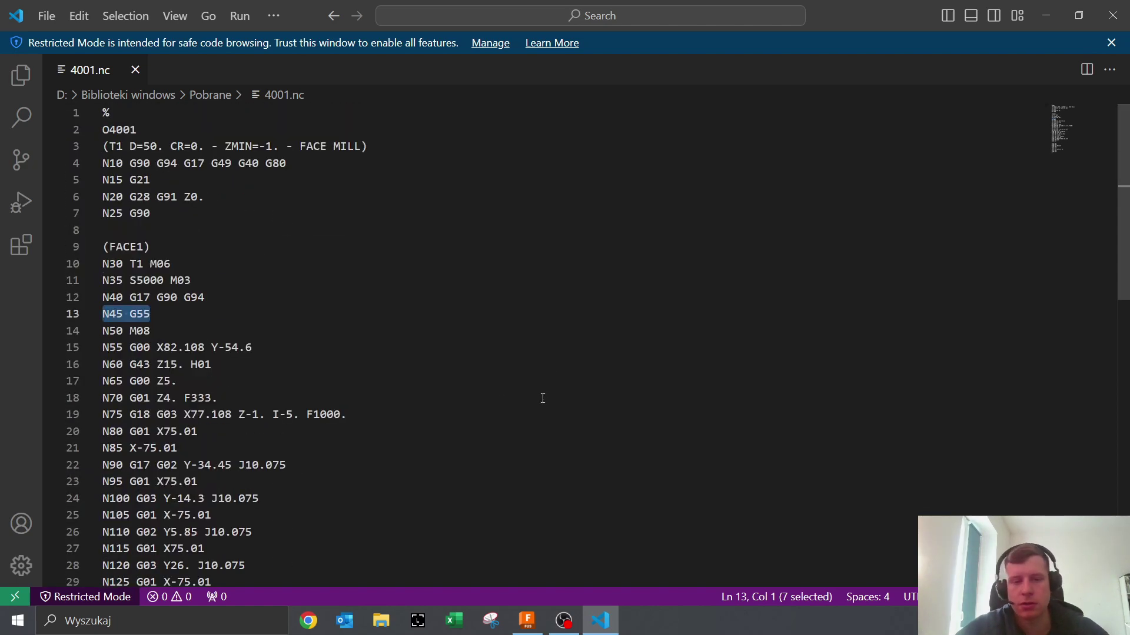
click(1113, 16)
right_click(151, 259)
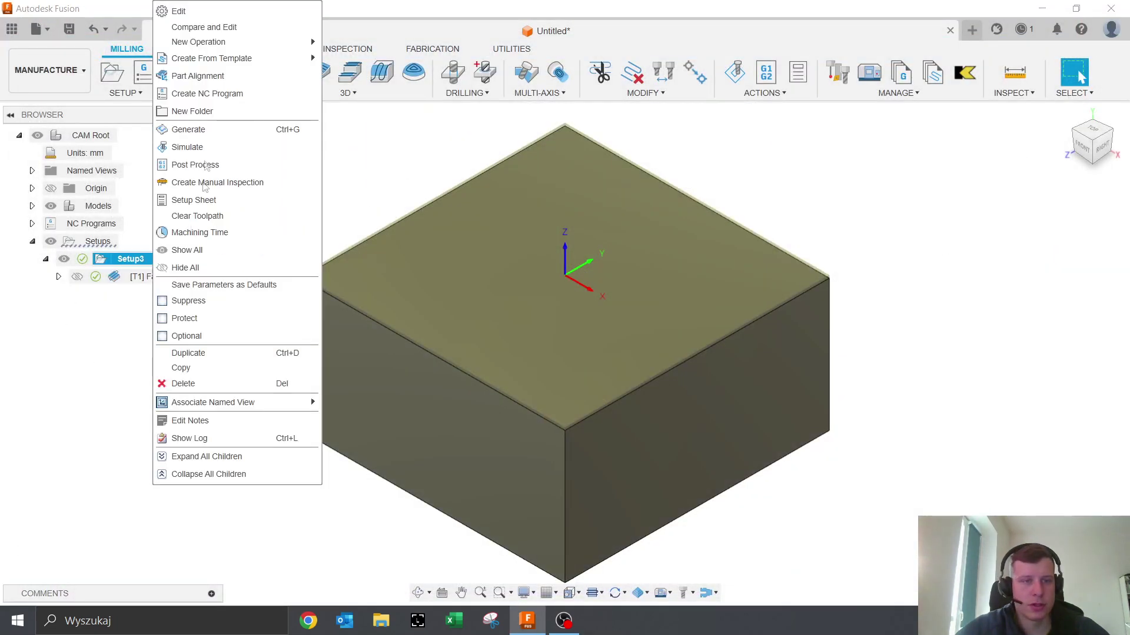
- Set Setup3's WCS offset to 1 and enable Multiple WCS Offsets with 10 instances
click(178, 12)
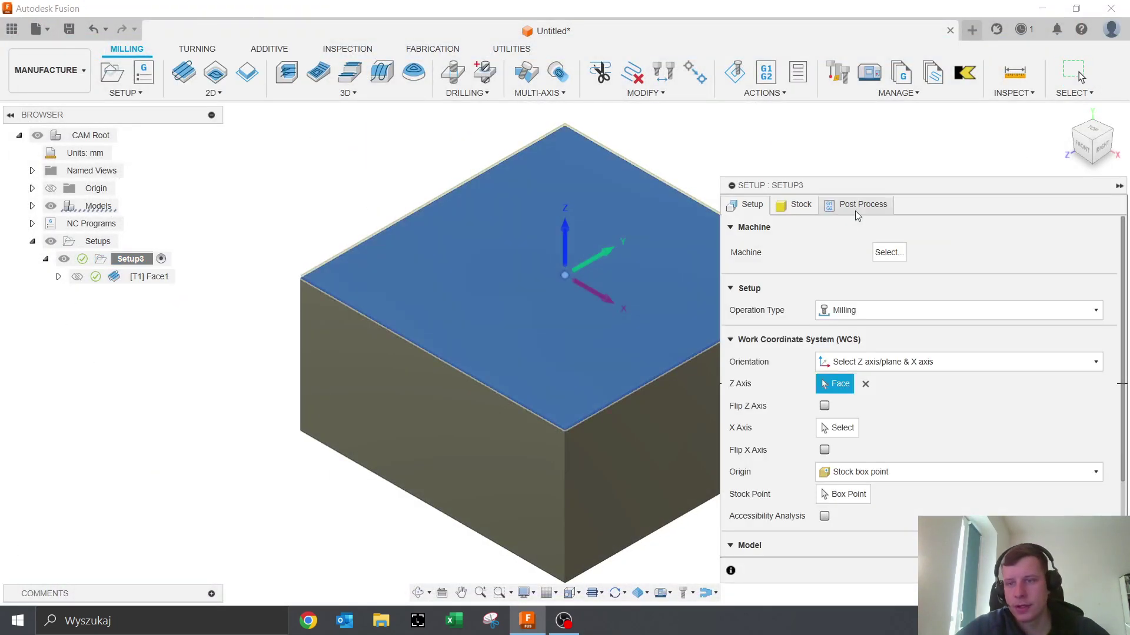
click(857, 206)
double_click(831, 323)
text(1)
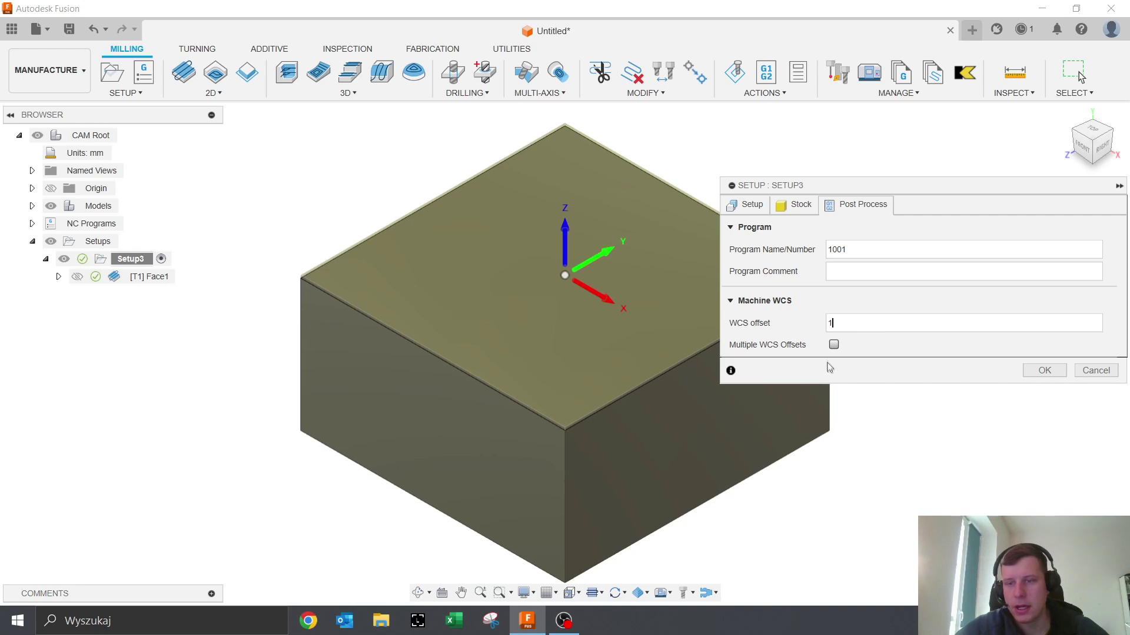
mouse_move(833, 344)
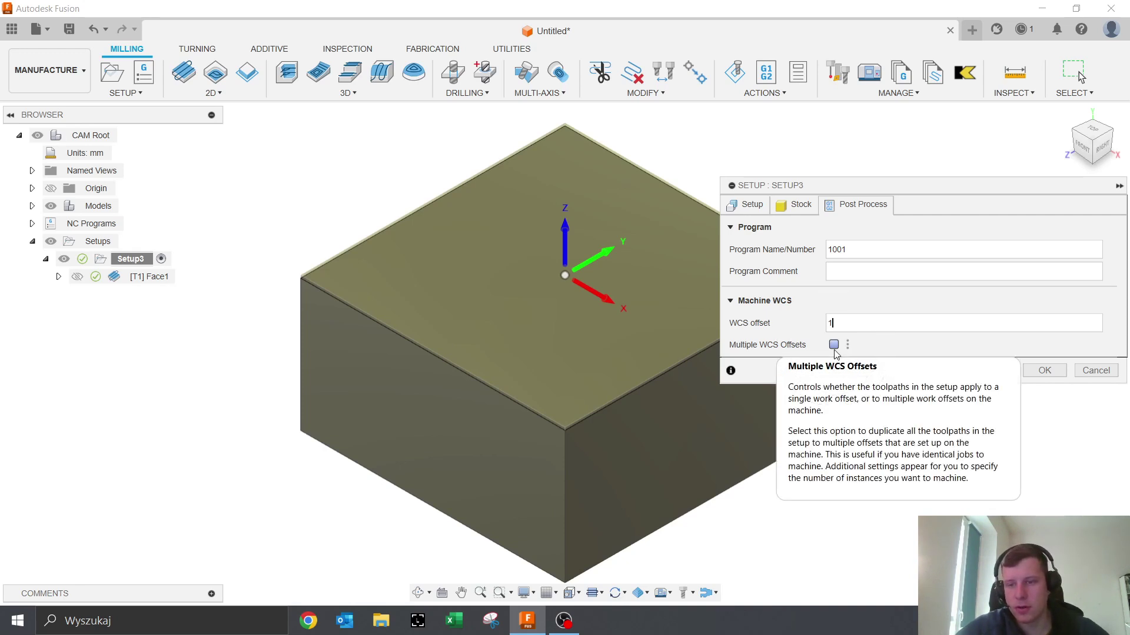
click(834, 344)
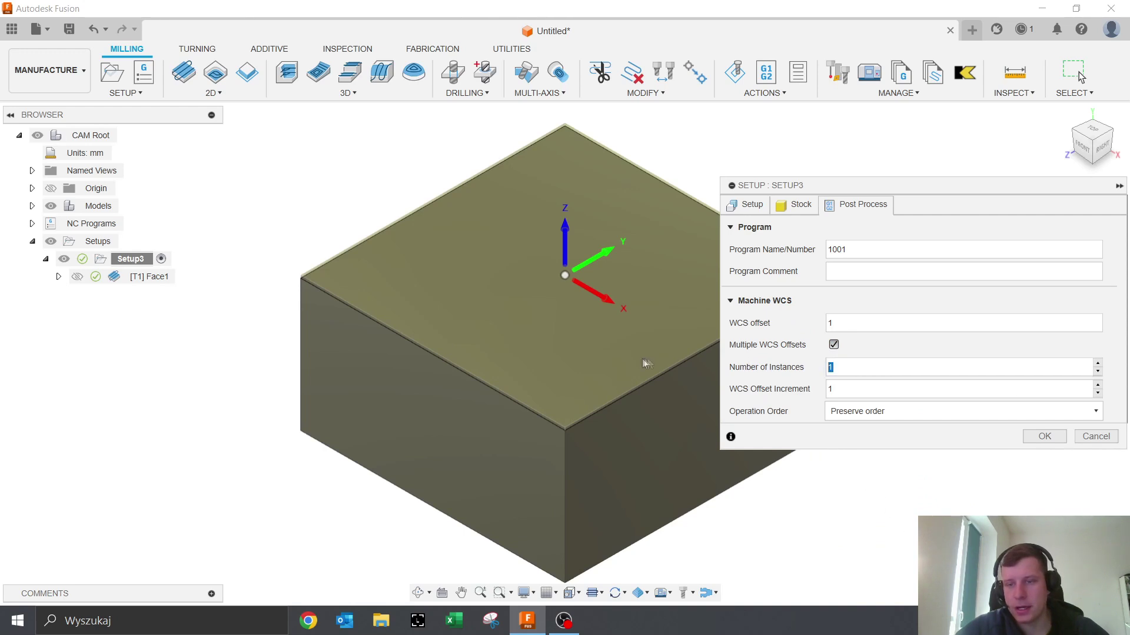
text(10)
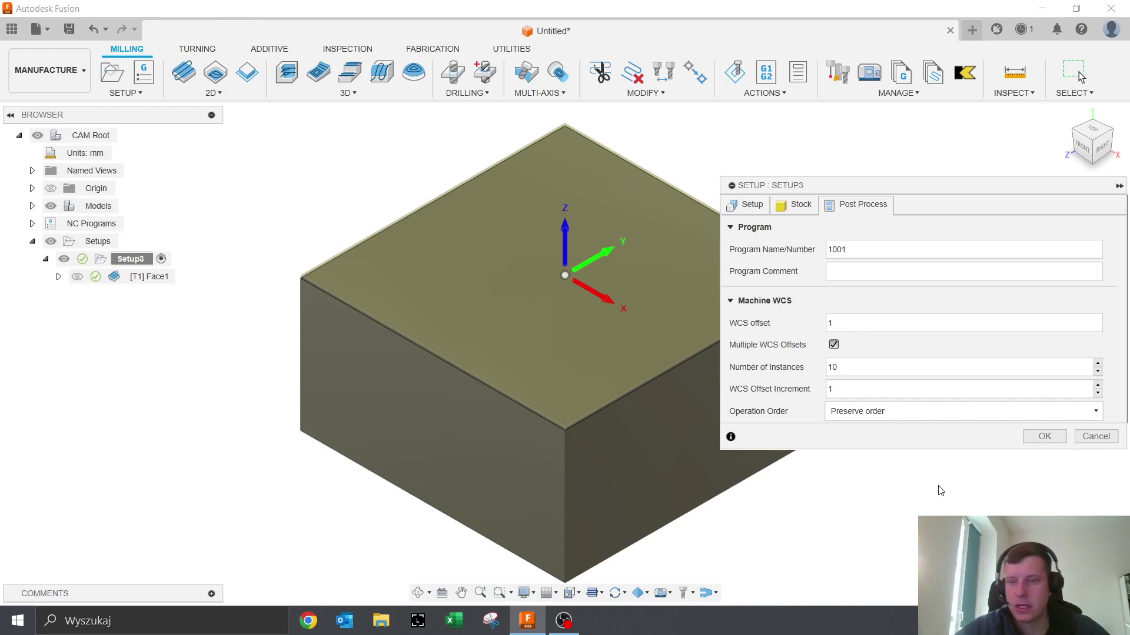
key(Tab)
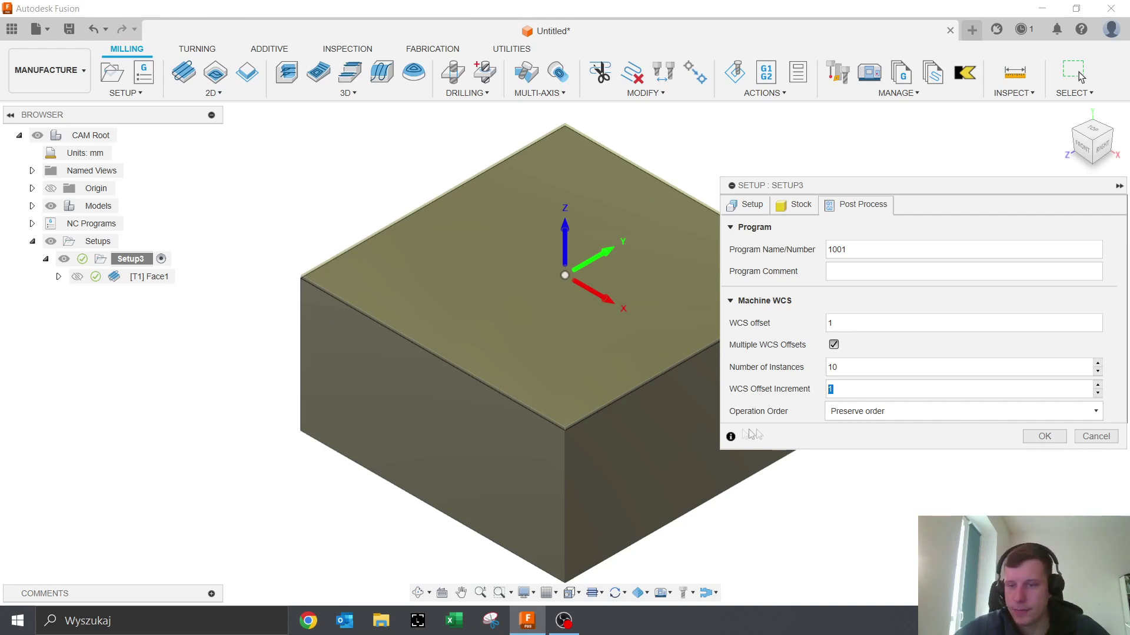
click(831, 415)
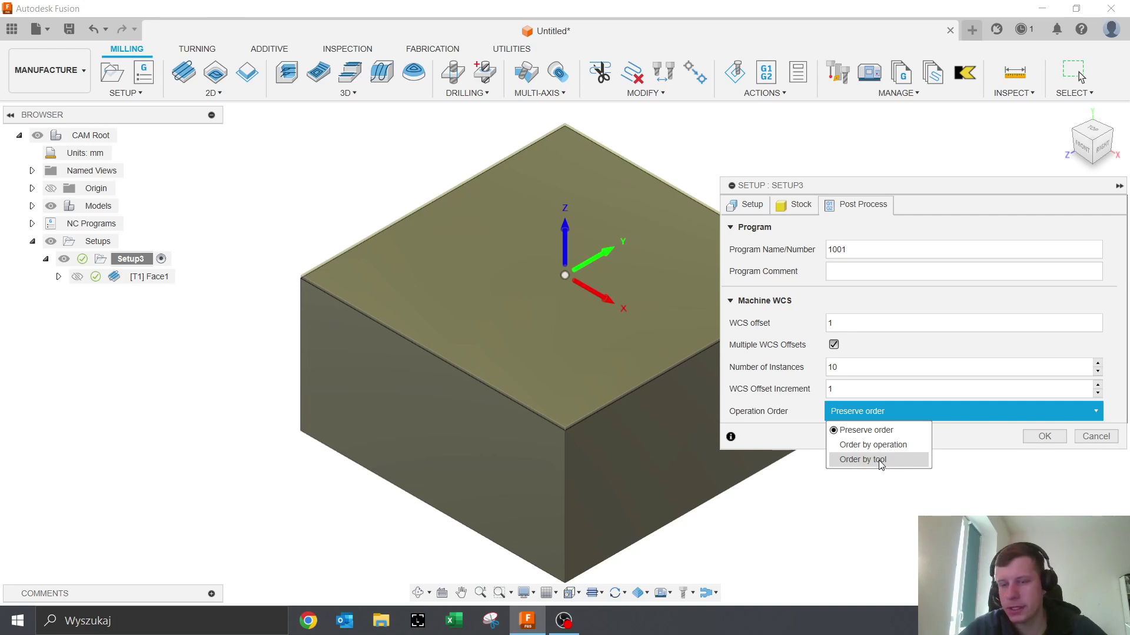
- Set the operation order to Order by tool and apply the setup changes
click(881, 462)
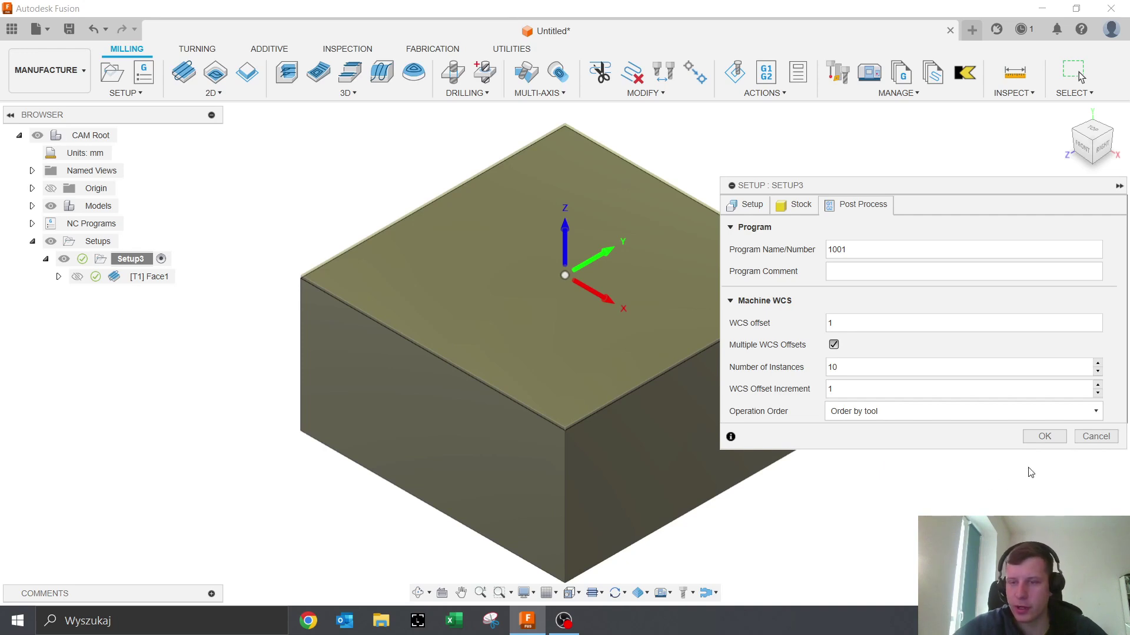
click(1044, 436)
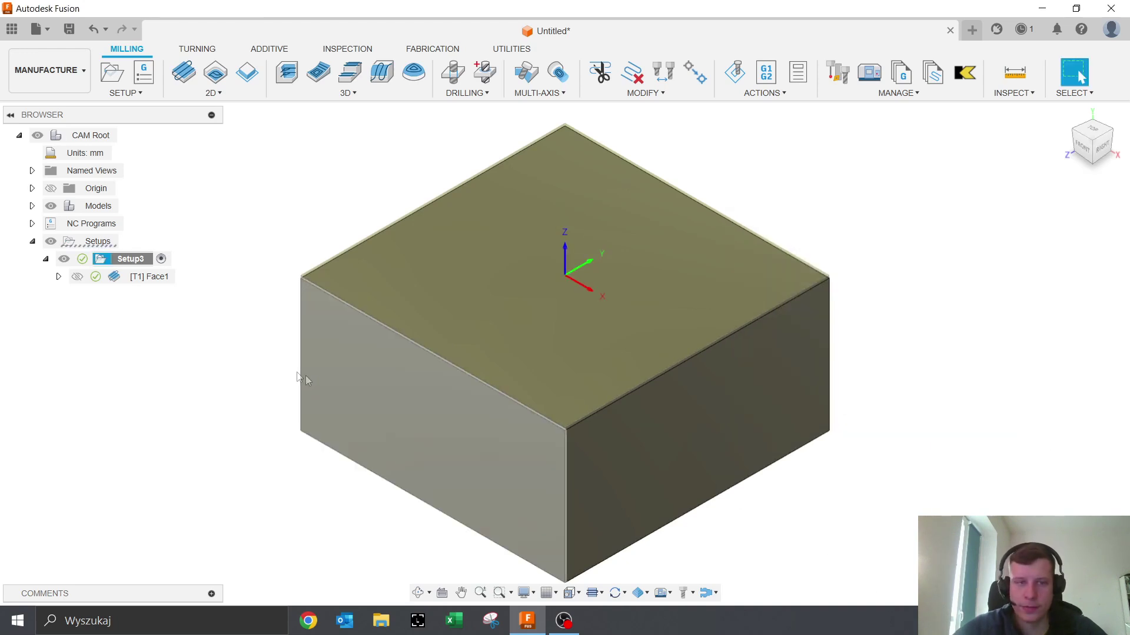
- Post-process Setup3 as program number 4001, overwriting the existing 4001.nc file
right_click(141, 276)
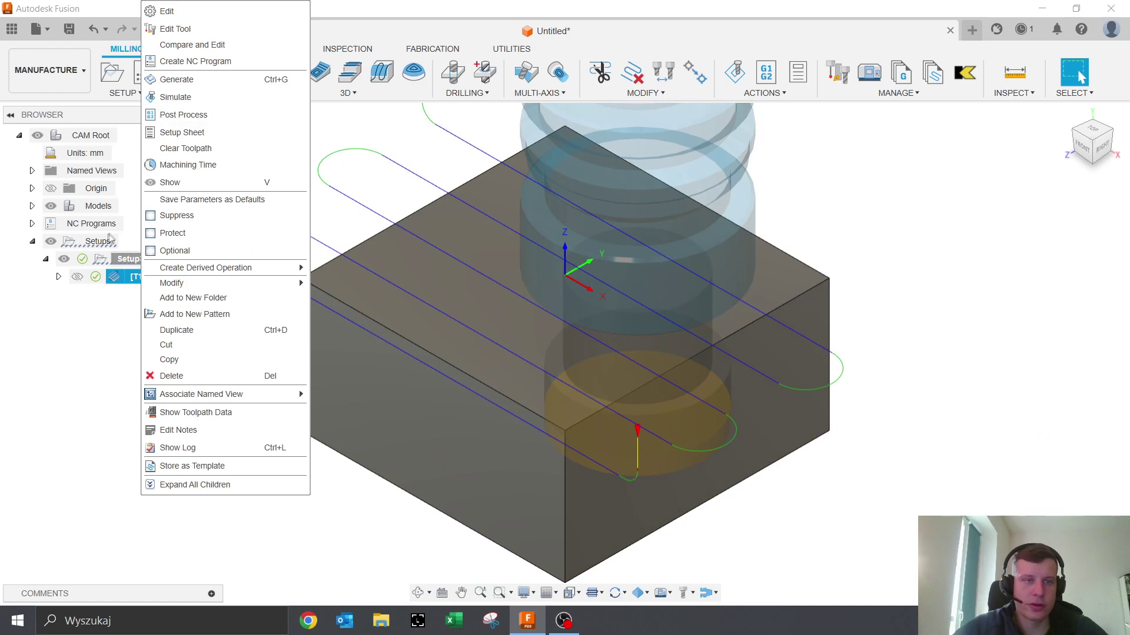
key(Escape)
right_click(107, 261)
click(141, 162)
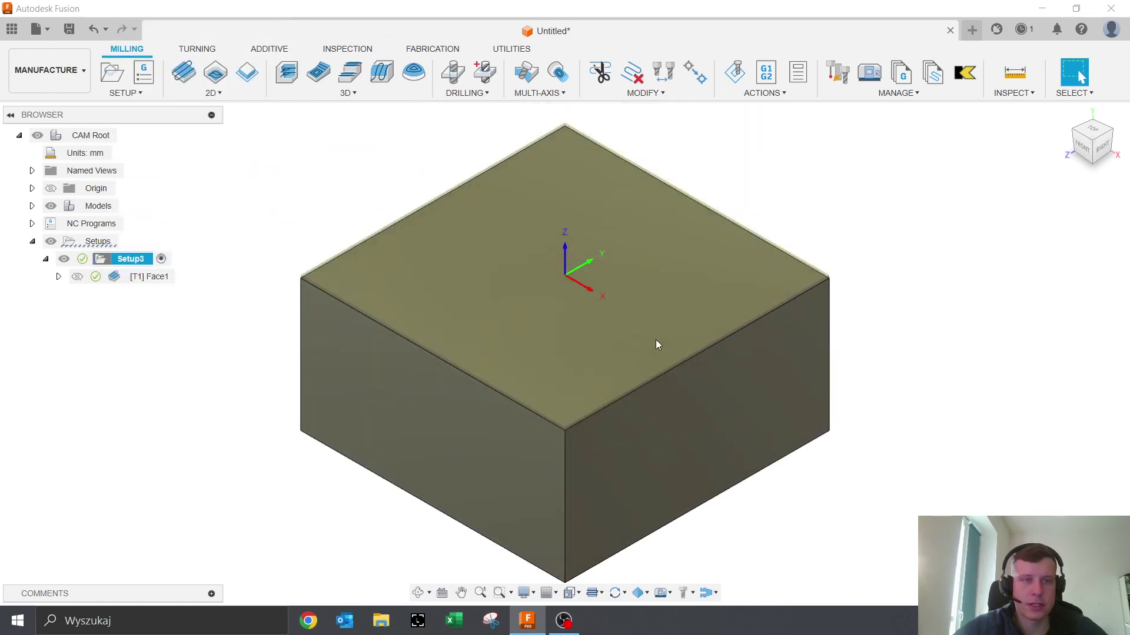
click(412, 185)
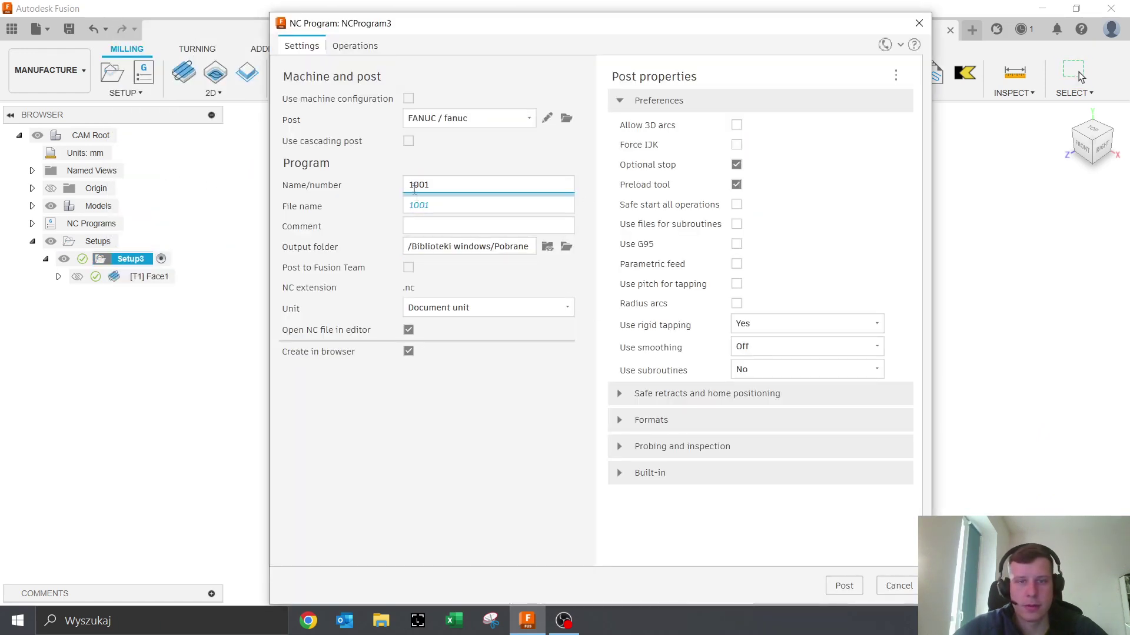
key(BackSpace)
text(4)
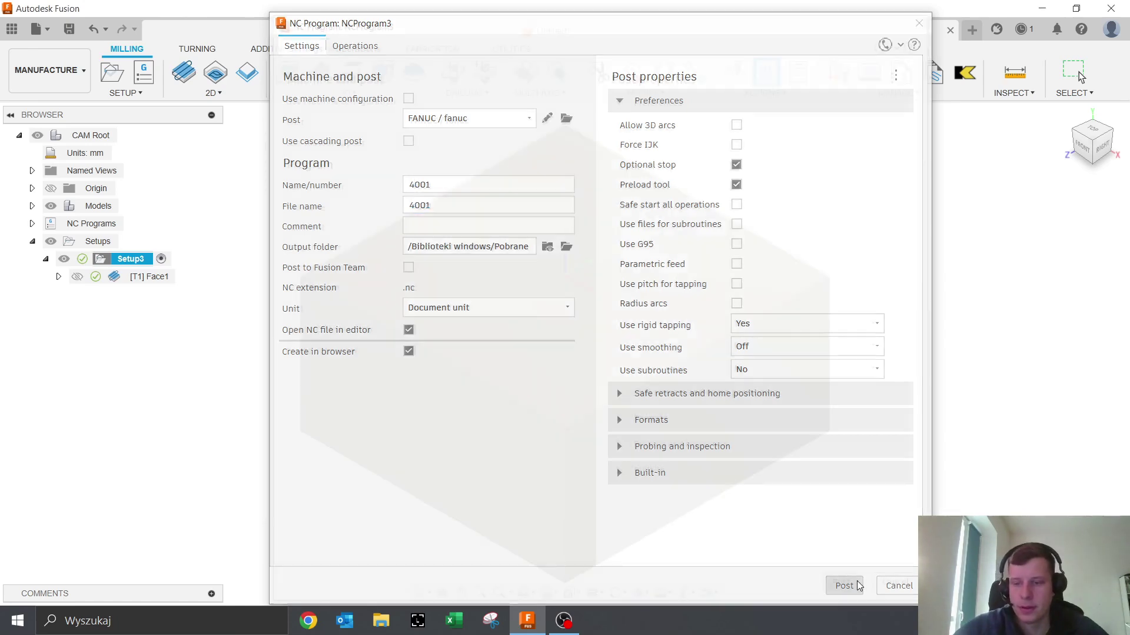
click(845, 585)
click(583, 333)
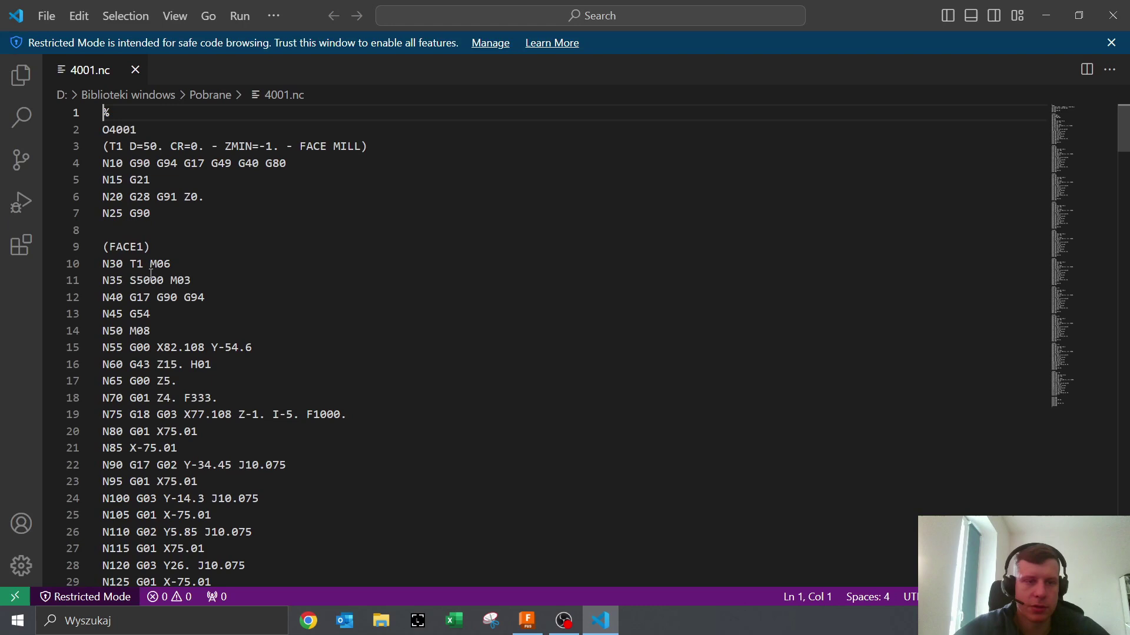
- Highlight the G54 and G55 work-offset lines of the first two FACE1 blocks in 4001.nc
drag(152, 314, 101, 314)
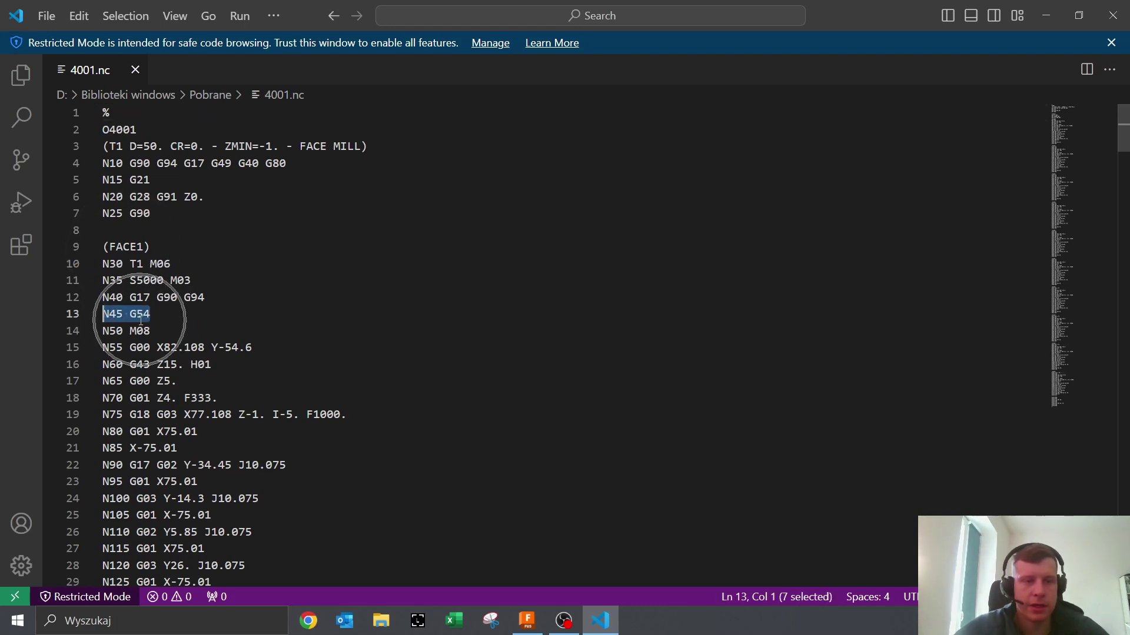
scroll(144, 327, down, 3)
scroll(144, 327, down, 2)
scroll(142, 317, down, 3)
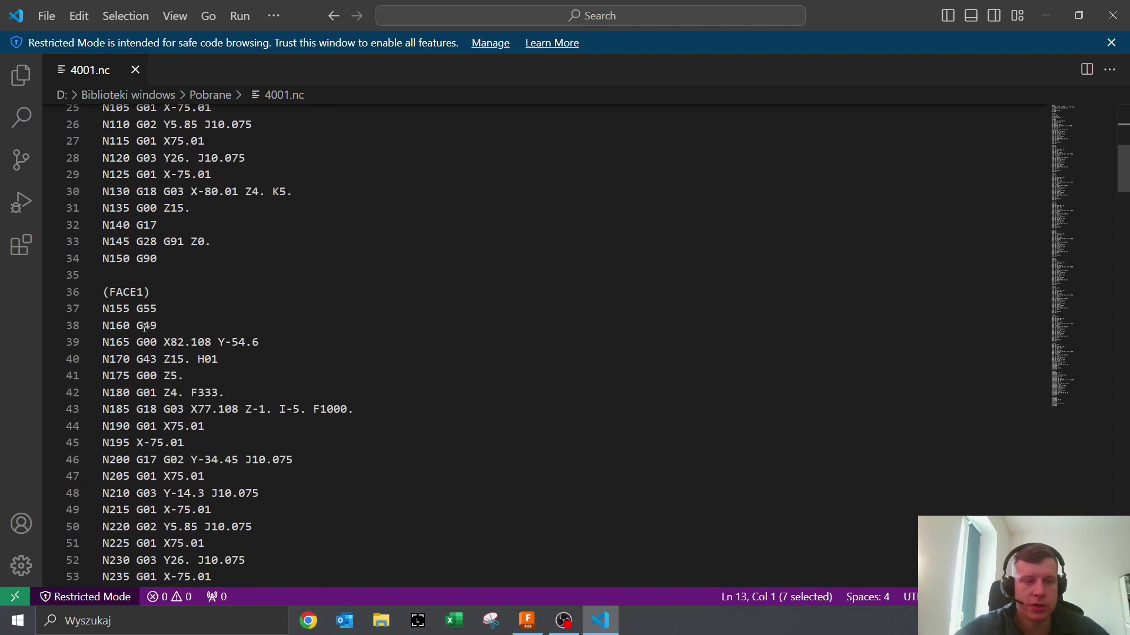
key(ctrl)
drag(159, 309, 130, 309)
scroll(181, 377, down, 6)
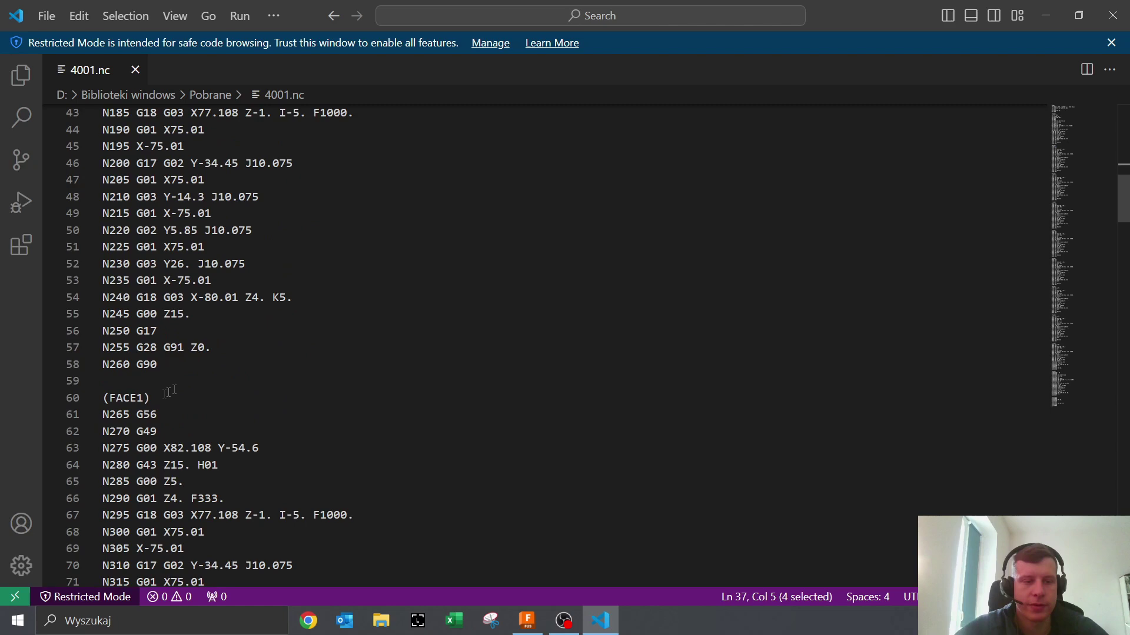
key(ctrl)
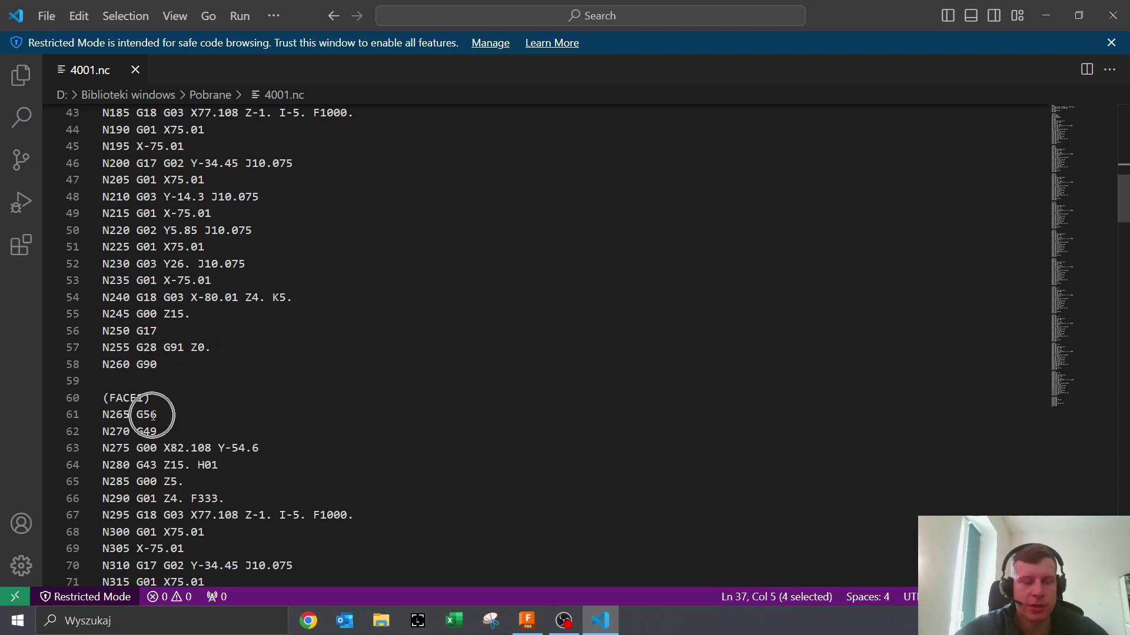
- Continue through 4001.nc, marking the following work-offset lines up to G59
scroll(151, 411, down, 6)
scroll(153, 412, down, 2)
mouse_move(158, 410)
mouse_down()
mouse_move(136, 410)
mouse_move(122, 441)
mouse_up()
scroll(153, 408, down, 3)
scroll(153, 408, down, 5)
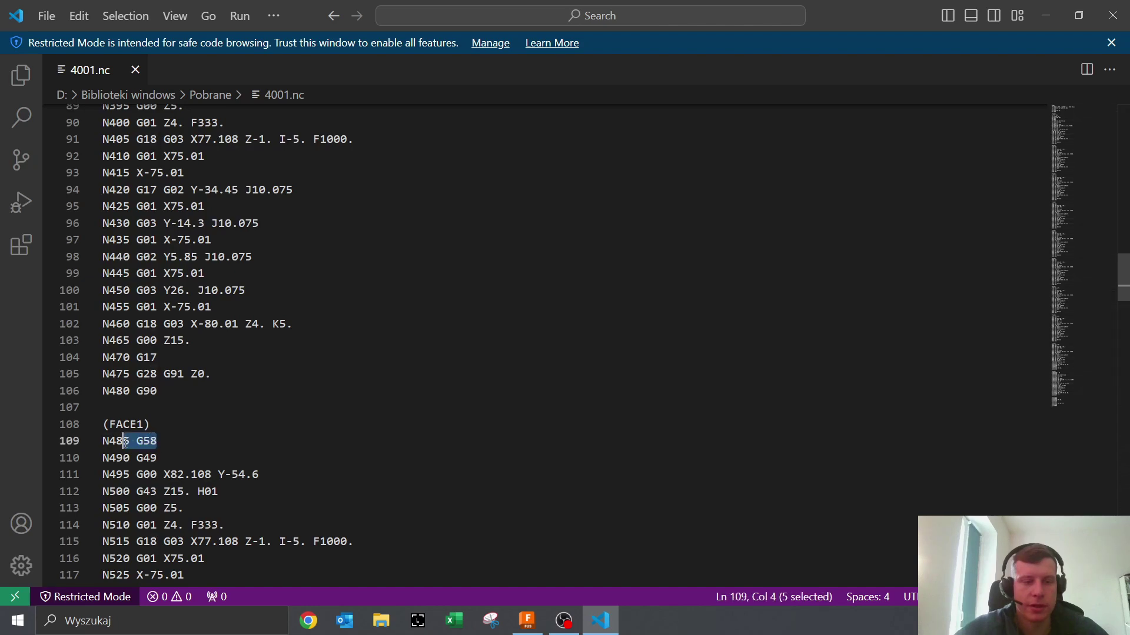
scroll(152, 408, down, 4)
scroll(151, 406, down, 3)
scroll(151, 406, down, 2)
drag(159, 366, 109, 366)
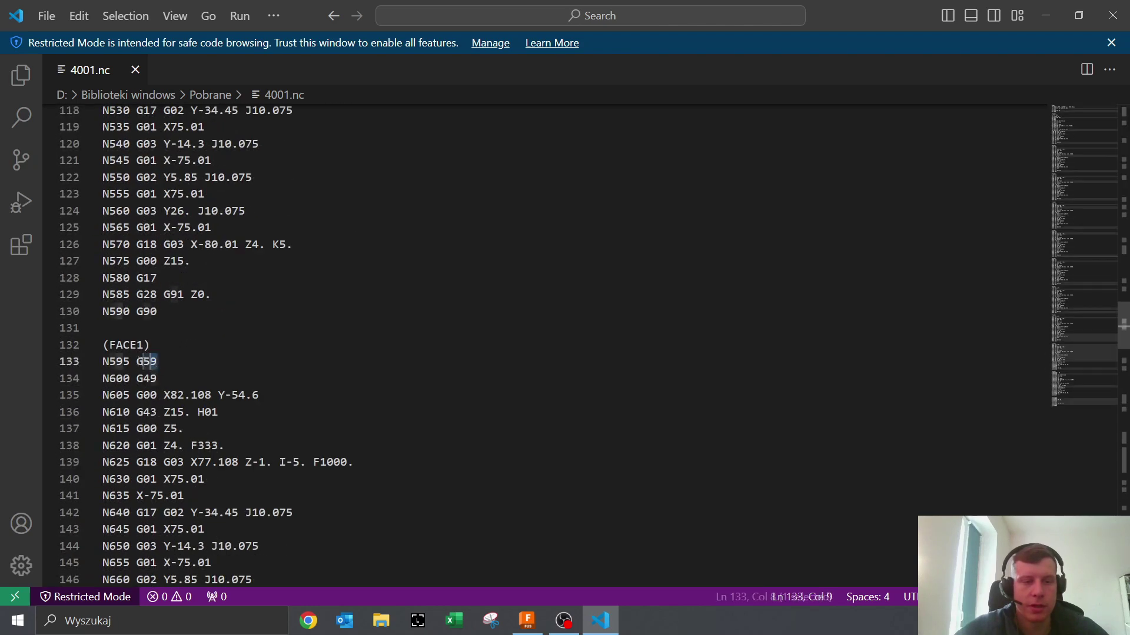
scroll(148, 400, down, 3)
scroll(148, 400, down, 4)
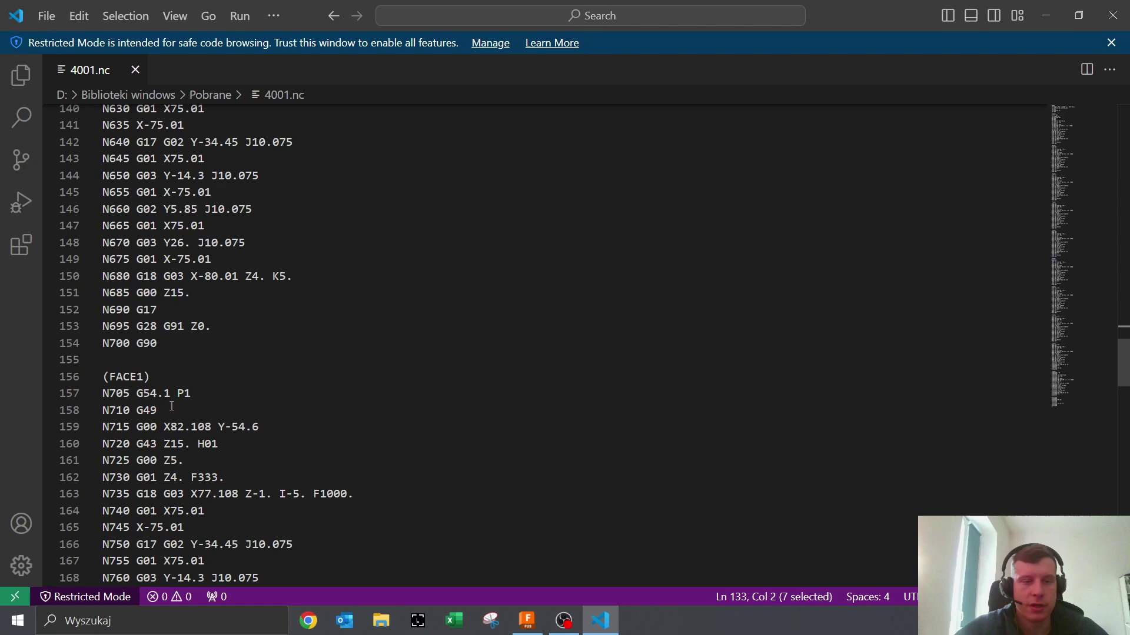
- Mark the final G54.1 P1 offset line, review the code, and return to Fusion
drag(198, 393, 102, 393)
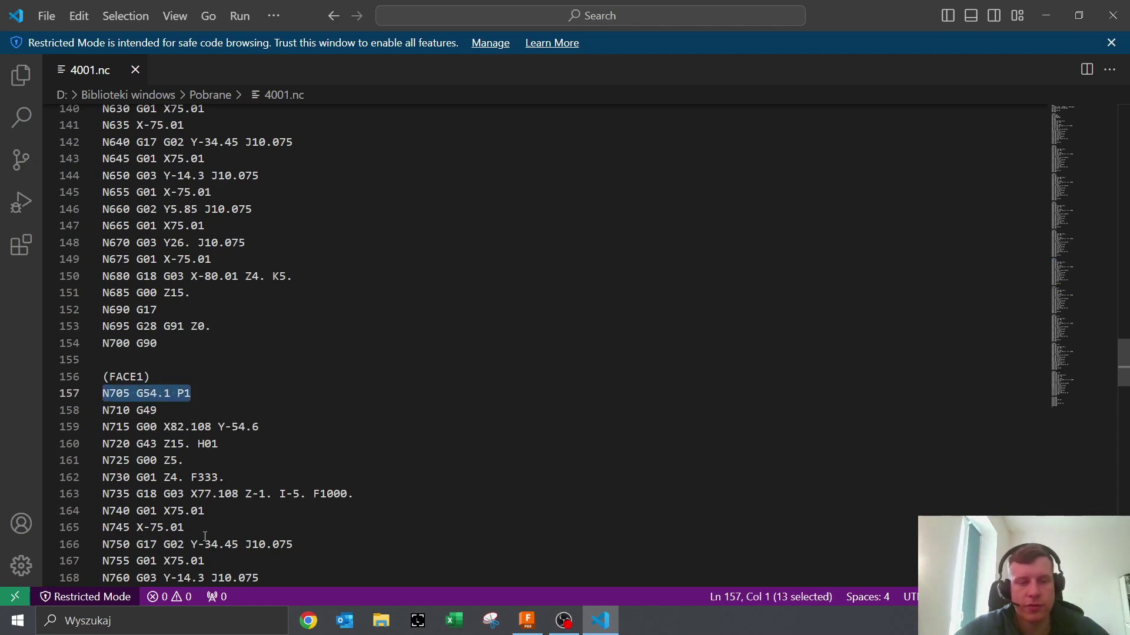
scroll(174, 382, up, 6)
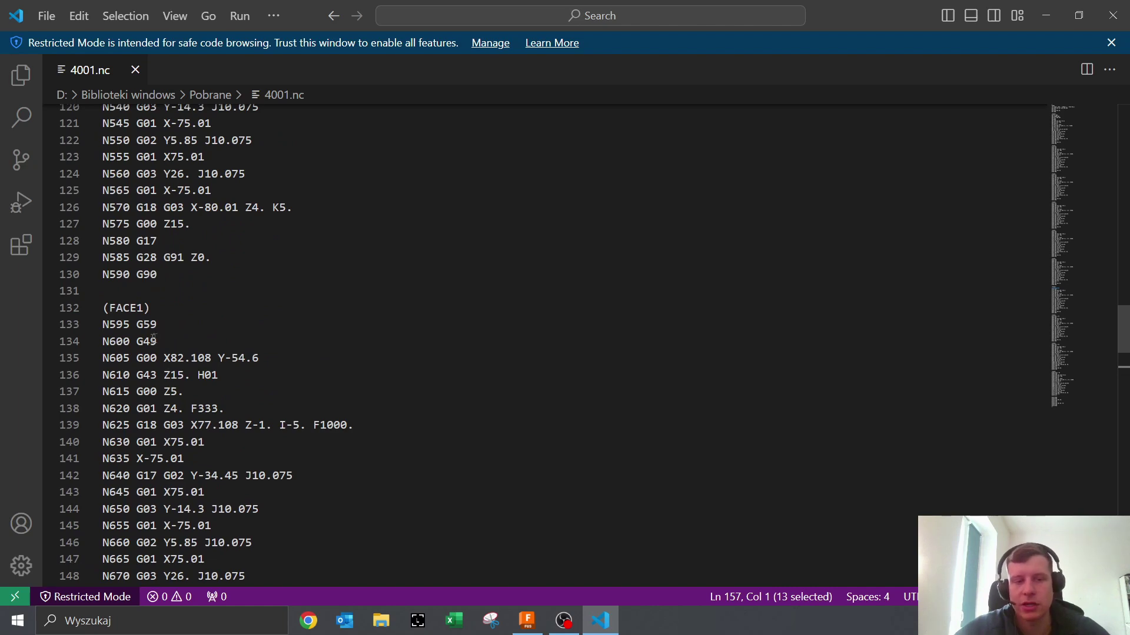
scroll(155, 338, down, 4)
scroll(155, 338, down, 2)
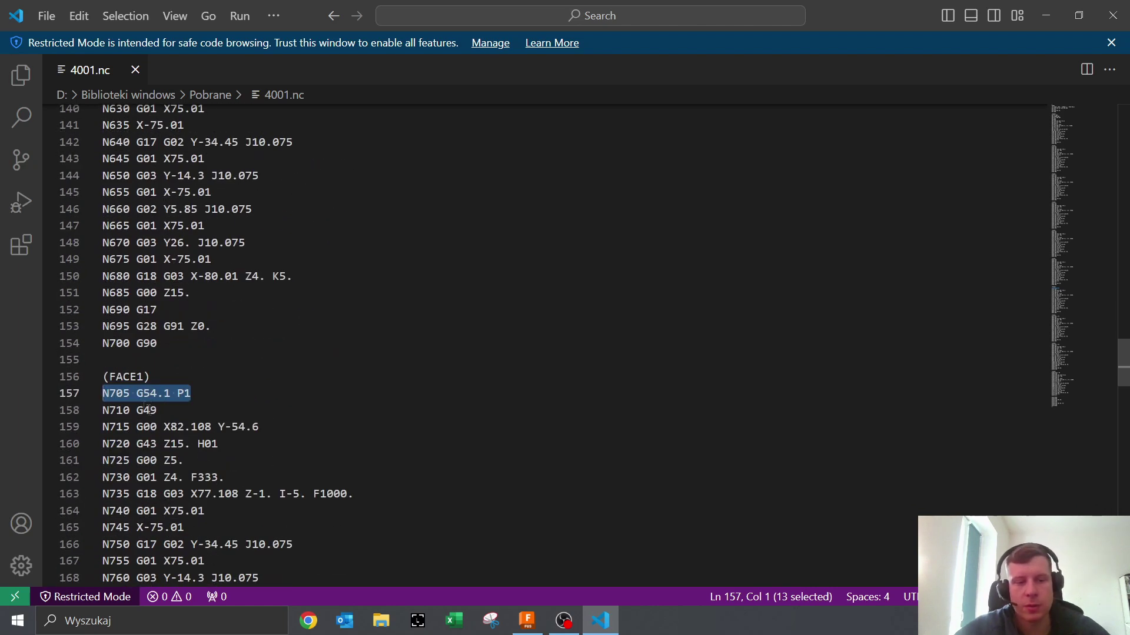
scroll(189, 427, up, 3)
scroll(242, 497, down, 1)
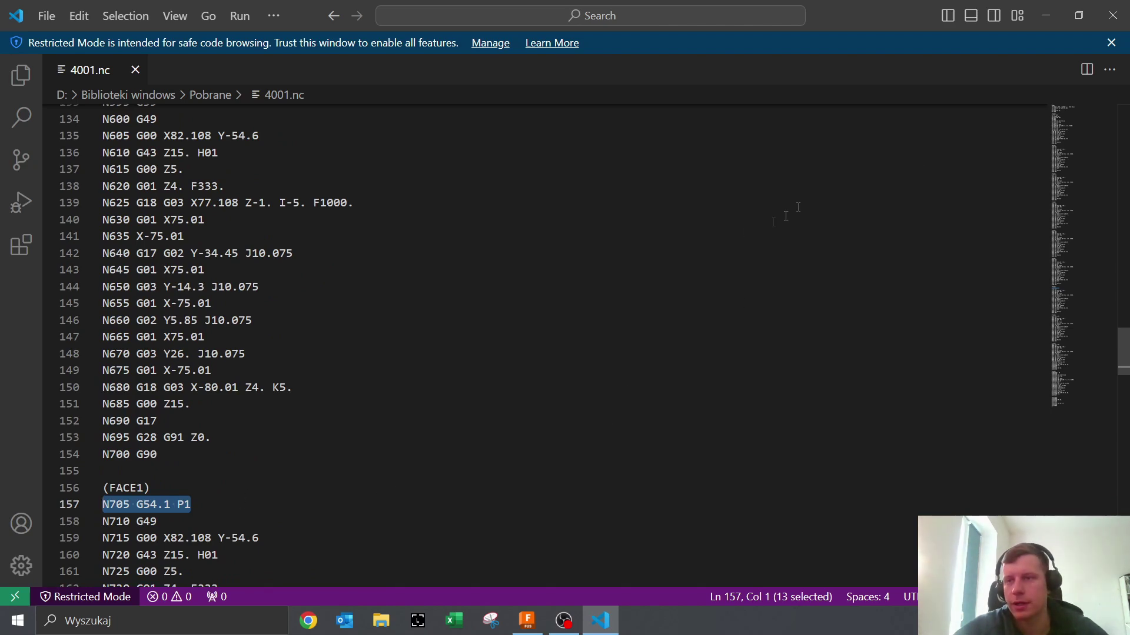
click(1050, 20)
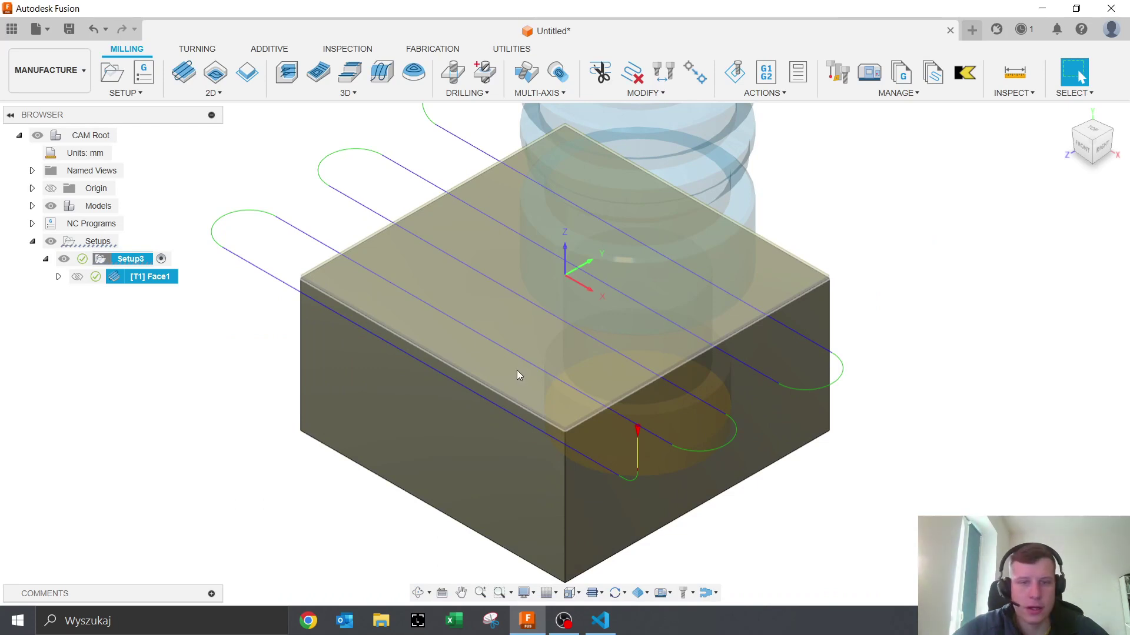